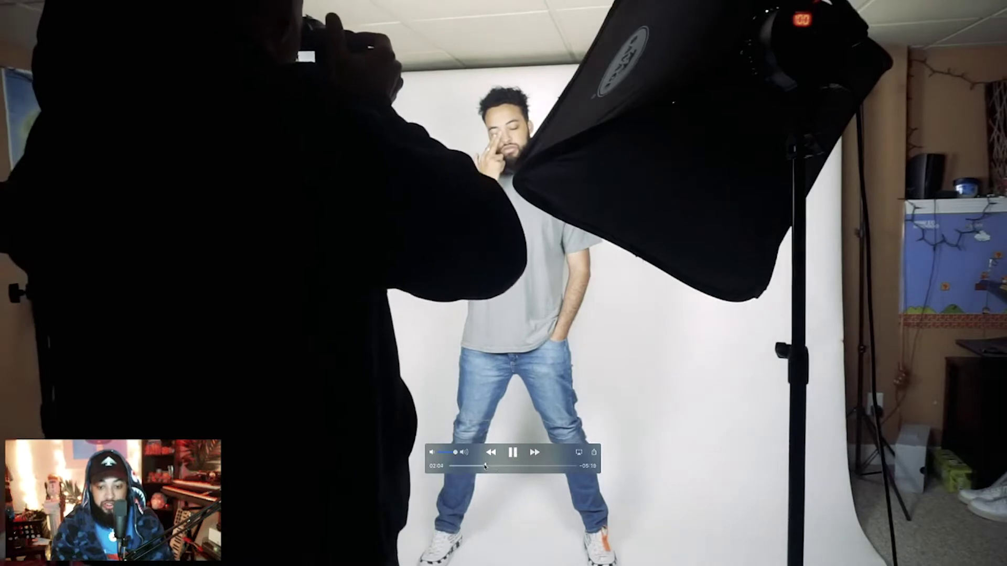
Skip ahead through the photo shoot video to review the portrait poses and studio setup
left_click(506, 466)
left_click(531, 466)
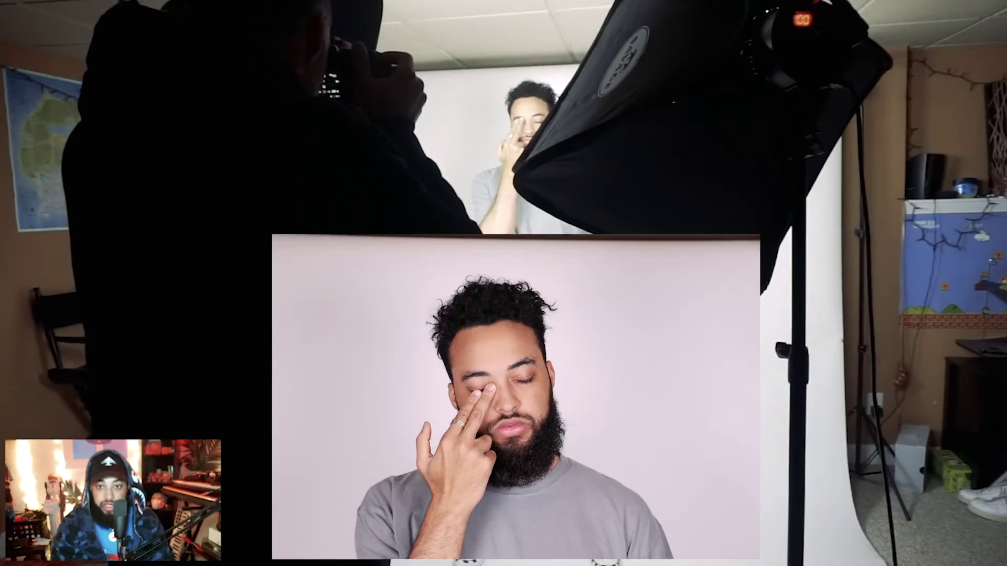
left_click(527, 466)
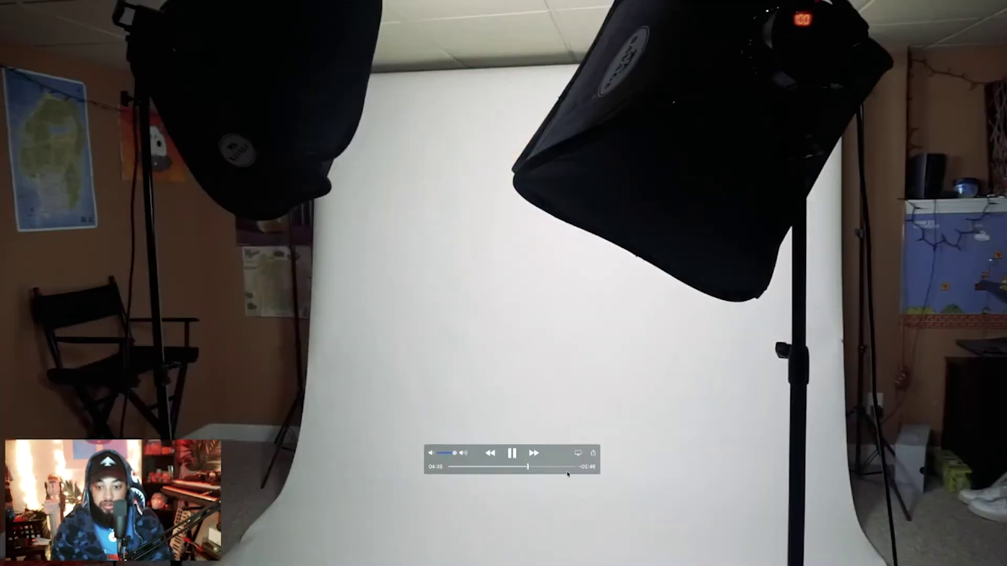
left_click(552, 466)
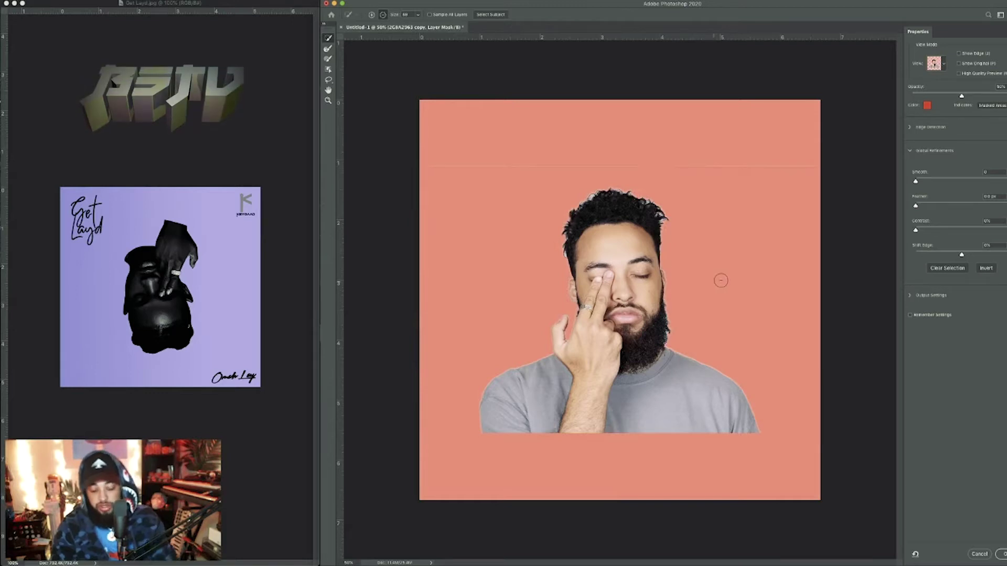
Inspect the cutout's hair, hand and shirt edges at close range and accept the Select and Mask result
key("super+equal")
key("super+equal")
key("super+equal")
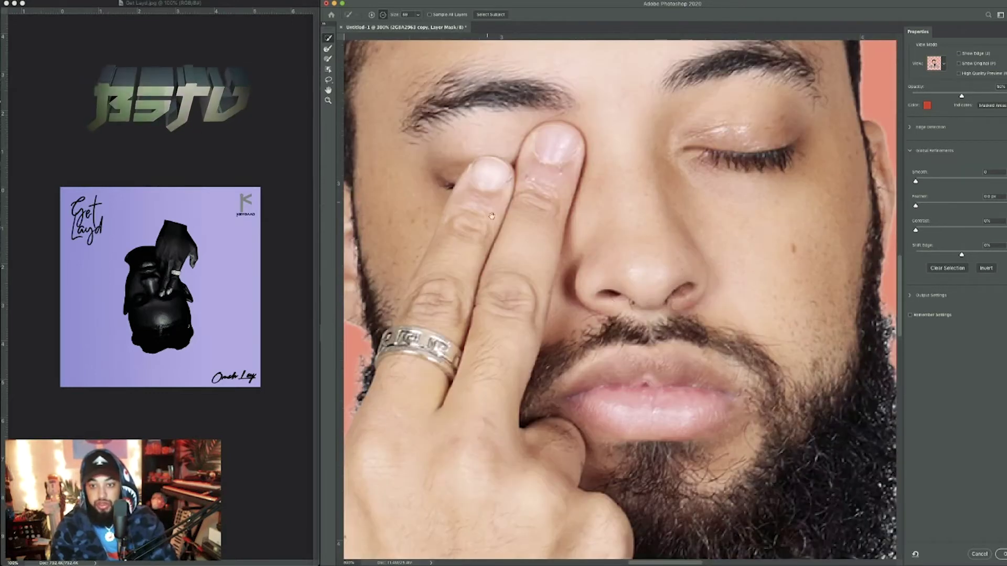
scroll(492, 215, "up", 10)
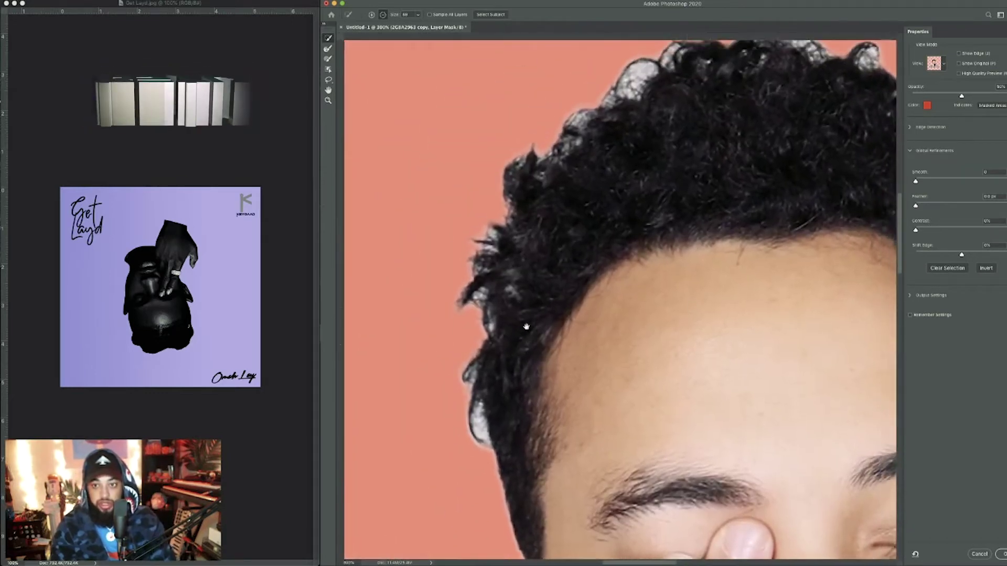
scroll(526, 327, "down", 15)
key("r")
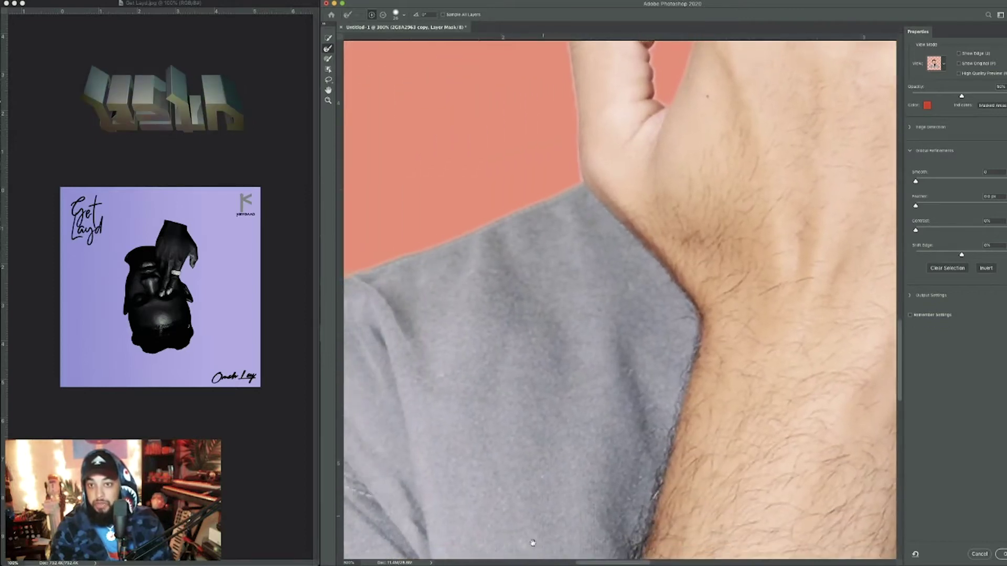
scroll(533, 543, "up", 12)
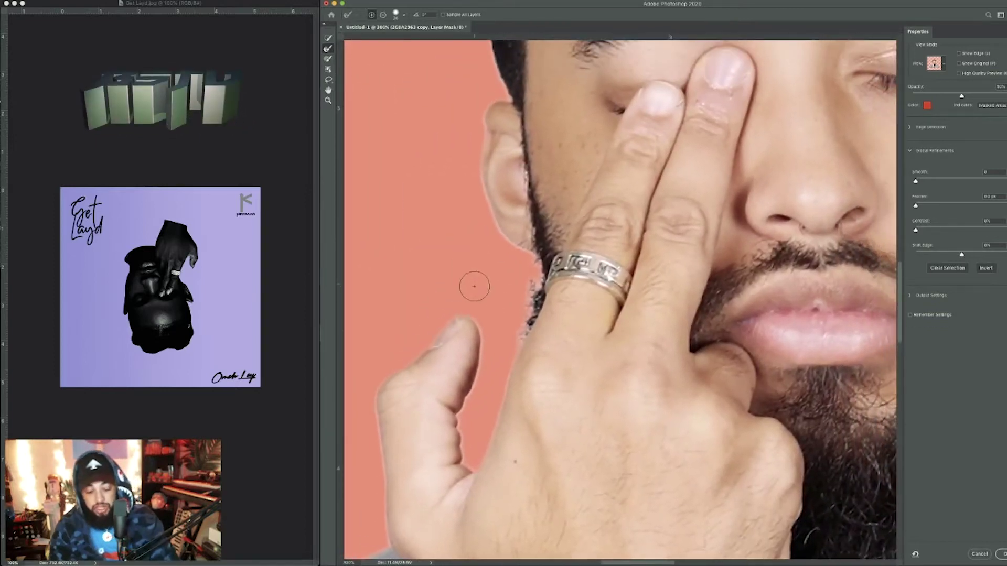
scroll(481, 296, "down", 5)
key("Return")
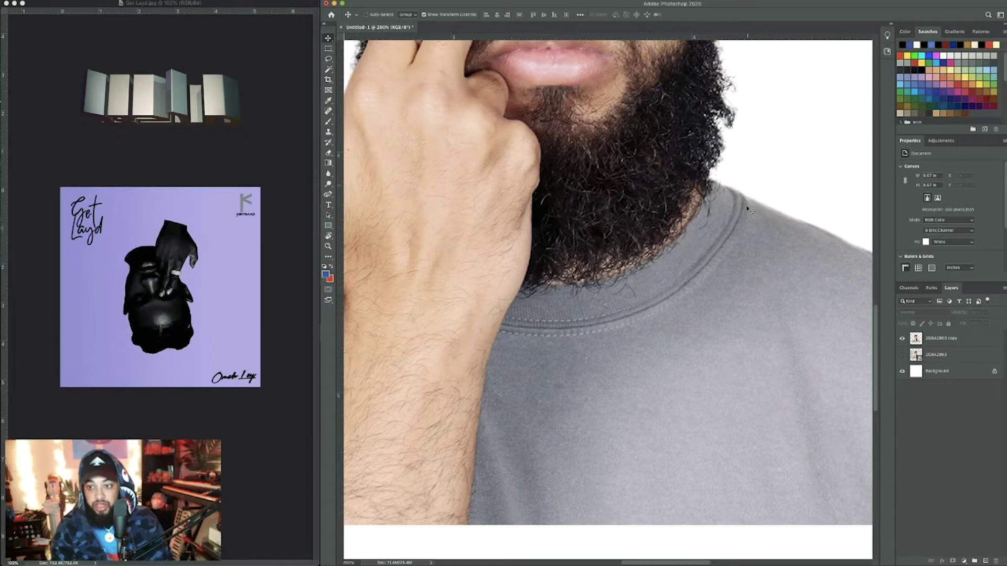
On the topmost layer's mask, brush out a strip of shirt along the outer edge of the collar
left_click_drag(491, 331, 610, 318)
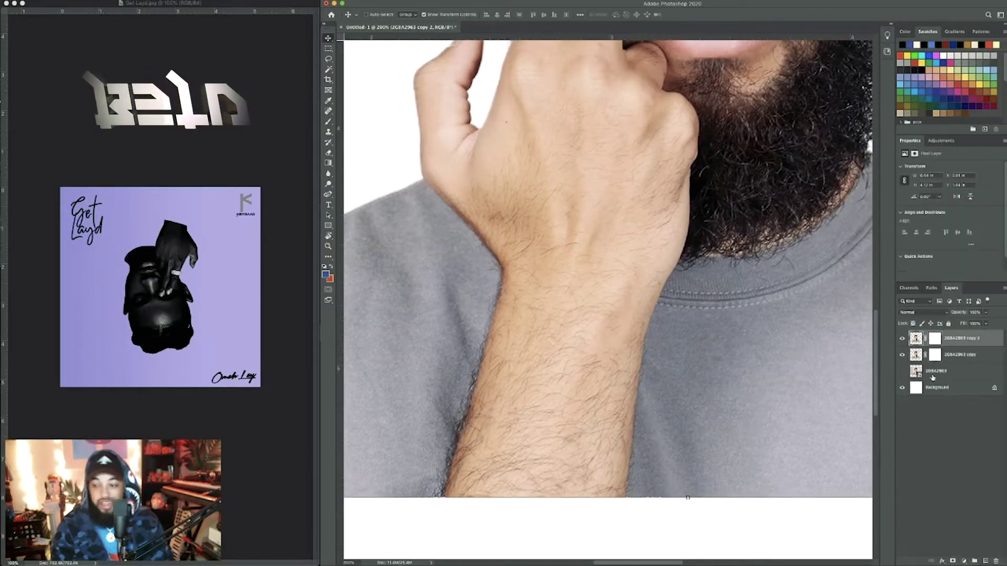
left_click(935, 339)
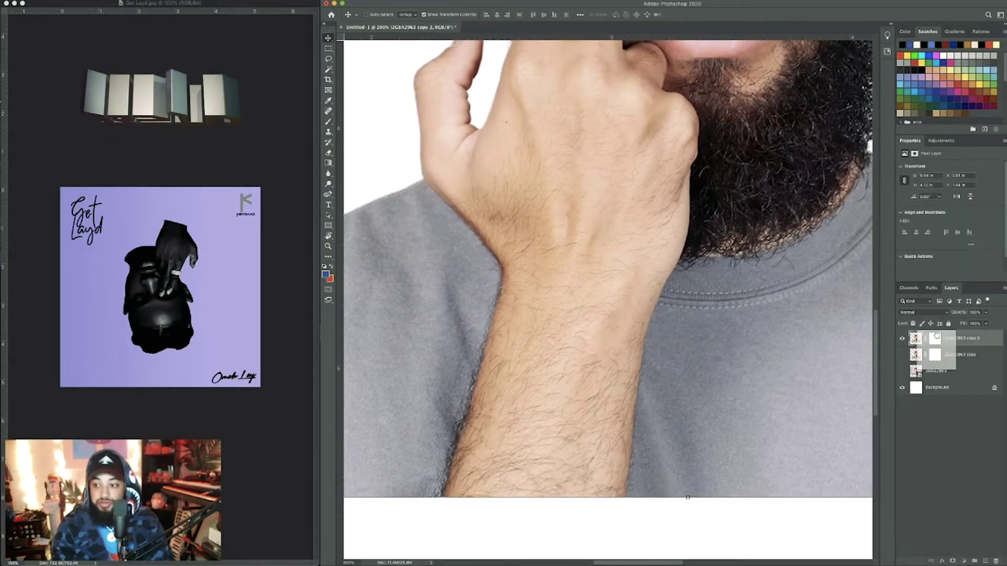
key("b")
scroll(608, 294, "right", 5)
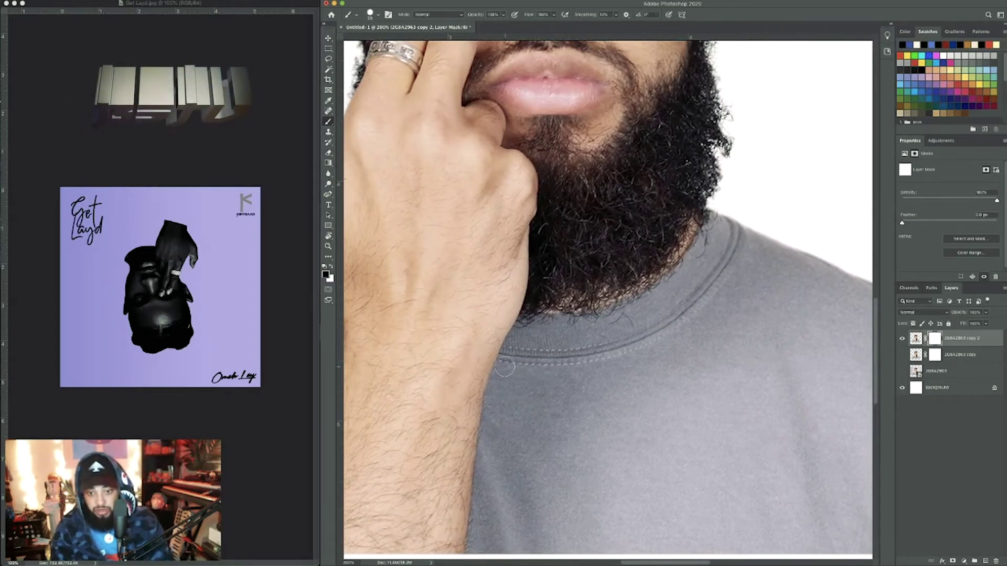
mouse_move(521, 369)
left_mouse_down()
mouse_move(640, 356)
mouse_move(701, 326)
mouse_move(743, 284)
mouse_move(771, 225)
left_mouse_up()
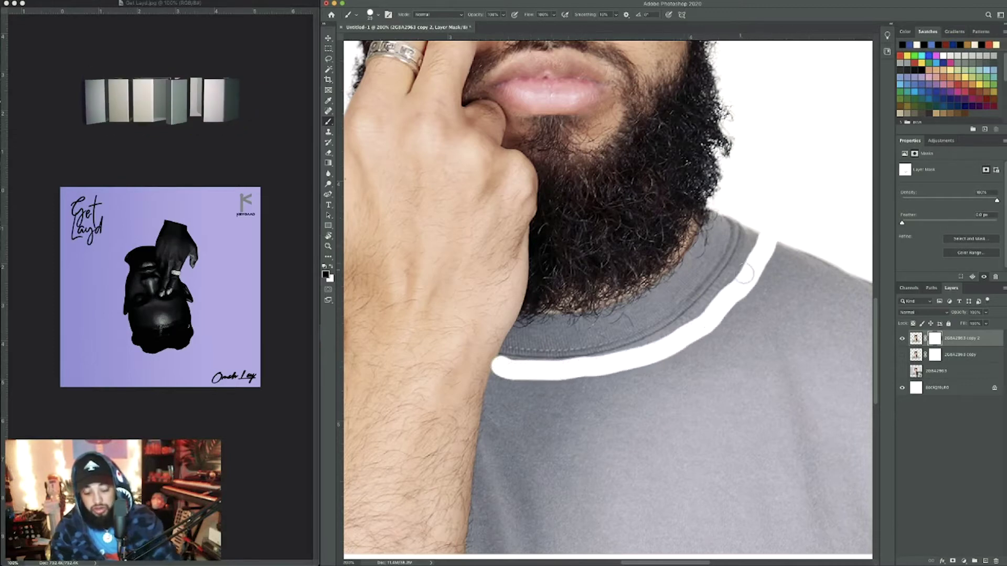
Refine the masked strip so it follows the collar's outer seam closely up to the shoulder edge
scroll(742, 273, "up", 5)
scroll(723, 326, "down", 5)
left_click_drag(679, 356, 847, 278)
mouse_move(771, 304)
left_mouse_down()
mouse_move(543, 410)
mouse_move(544, 424)
left_mouse_up()
mouse_move(791, 128)
left_mouse_down()
mouse_move(765, 201)
mouse_move(615, 393)
mouse_move(721, 370)
left_mouse_up()
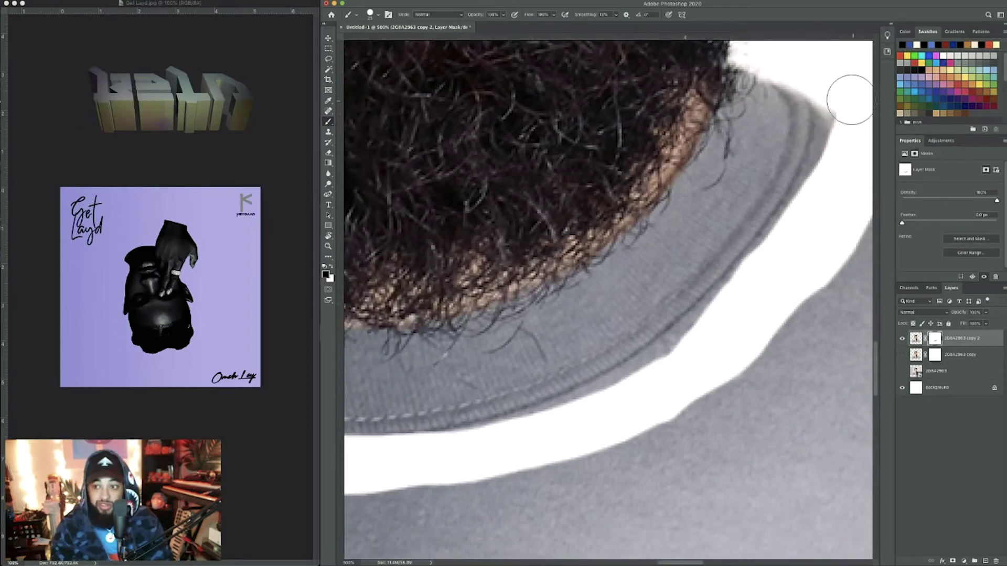
mouse_move(853, 95)
left_mouse_down()
mouse_move(823, 199)
mouse_move(781, 264)
mouse_move(742, 315)
mouse_move(628, 411)
mouse_move(782, 330)
left_mouse_up()
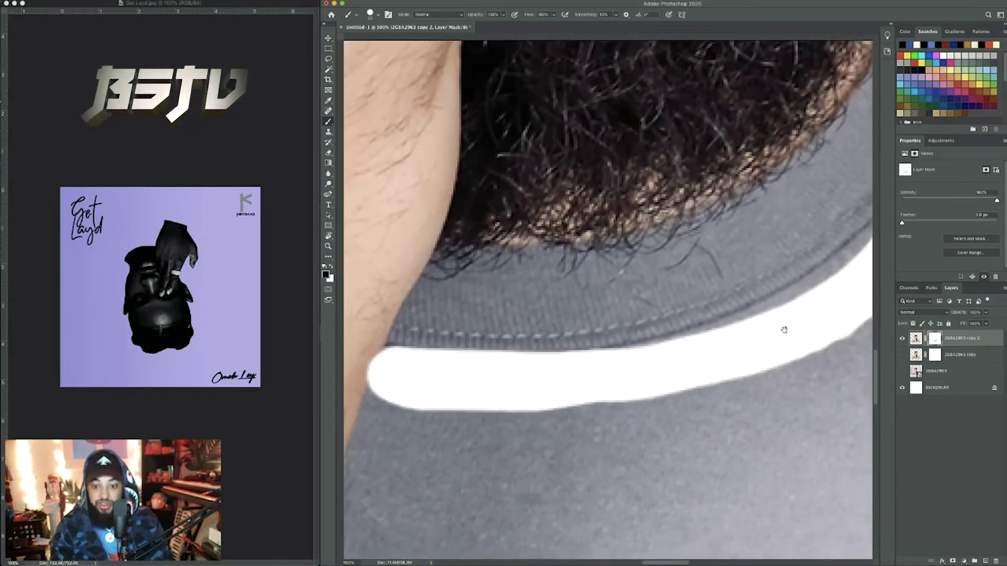
Mask out the shirt area below the collar that borders the inner edge of the raised forearm
mouse_move(438, 405)
left_mouse_down()
mouse_move(784, 326)
mouse_move(758, 325)
left_mouse_up()
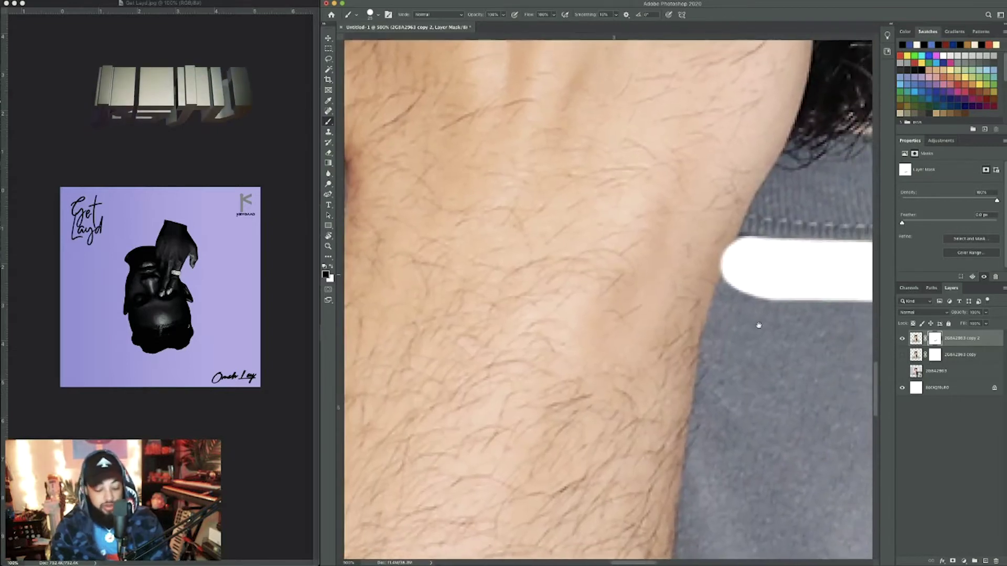
key("x")
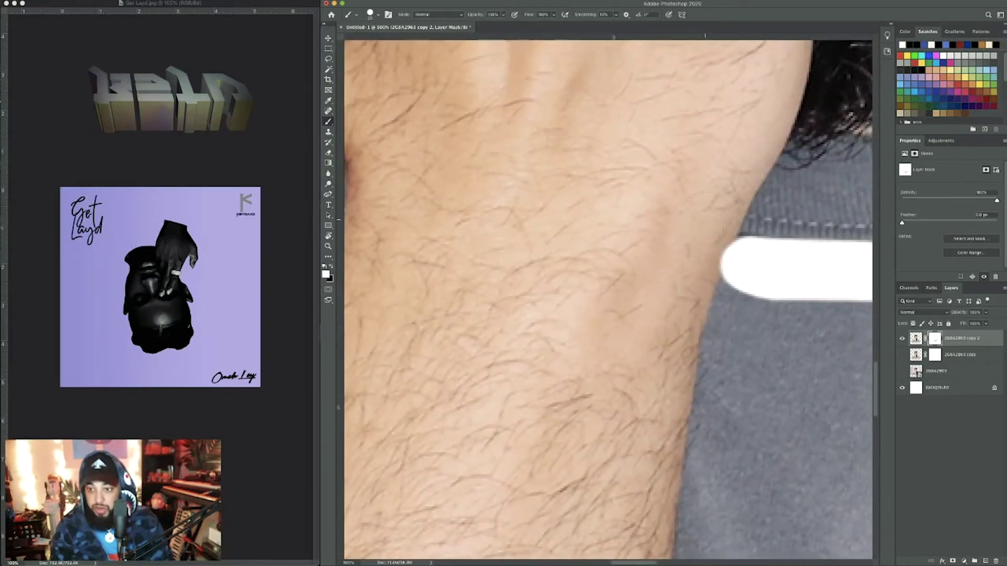
key("super+minus")
key("super+minus")
mouse_move(542, 153)
left_mouse_down()
mouse_move(497, 290)
mouse_move(507, 371)
mouse_move(544, 292)
mouse_move(550, 196)
mouse_move(638, 177)
mouse_move(576, 168)
mouse_move(708, 164)
mouse_move(651, 204)
mouse_move(677, 450)
left_mouse_up()
key("super+minus")
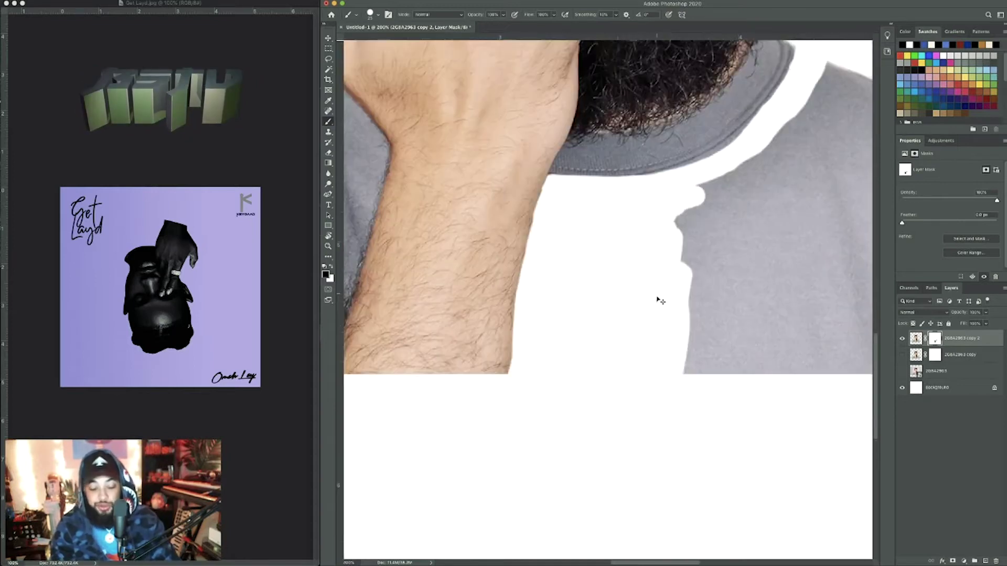
Mask out the rest of the shirt's shoulder and chest on the side away from the forearm
key("super+minus")
scroll(661, 267, "right", 5)
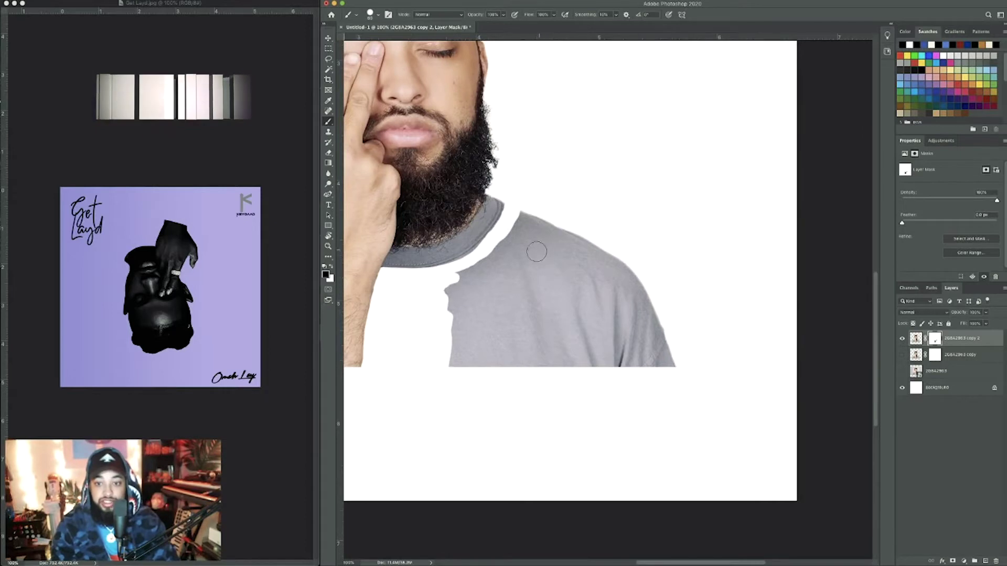
mouse_move(572, 284)
left_mouse_down()
mouse_move(686, 397)
mouse_move(615, 371)
mouse_move(609, 215)
mouse_move(573, 219)
mouse_move(575, 199)
mouse_move(528, 234)
mouse_move(538, 219)
mouse_move(513, 273)
mouse_move(480, 292)
left_mouse_up()
scroll(480, 292, "left", 10)
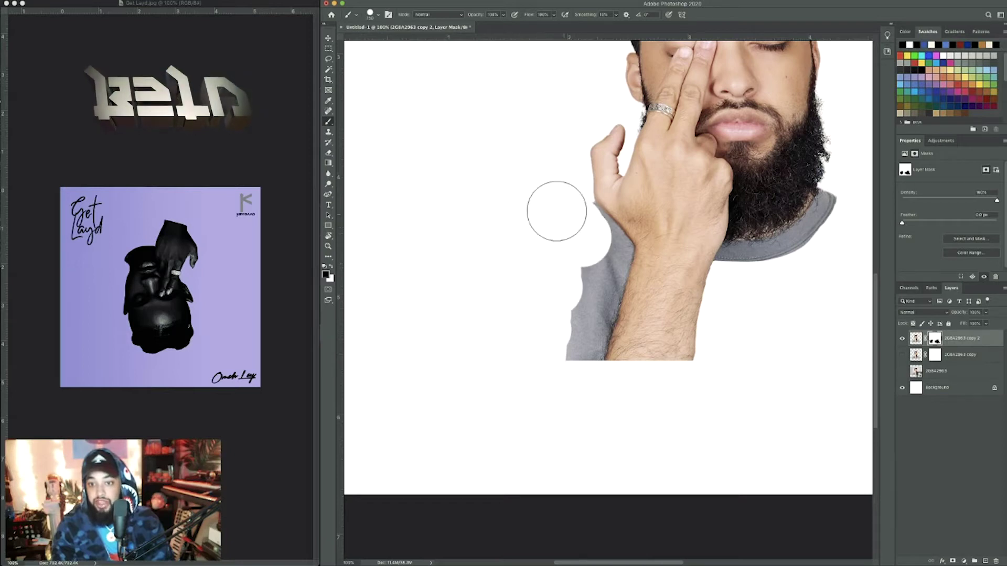
With a smaller brush, mask out the remaining sleeve along the forearm's outer edge, finishing with a straight stroke
mouse_move(577, 229)
left_mouse_down()
mouse_move(510, 426)
mouse_move(554, 307)
mouse_move(545, 371)
mouse_move(575, 362)
mouse_move(603, 259)
mouse_move(598, 377)
left_mouse_up()
key("ctrl+z")
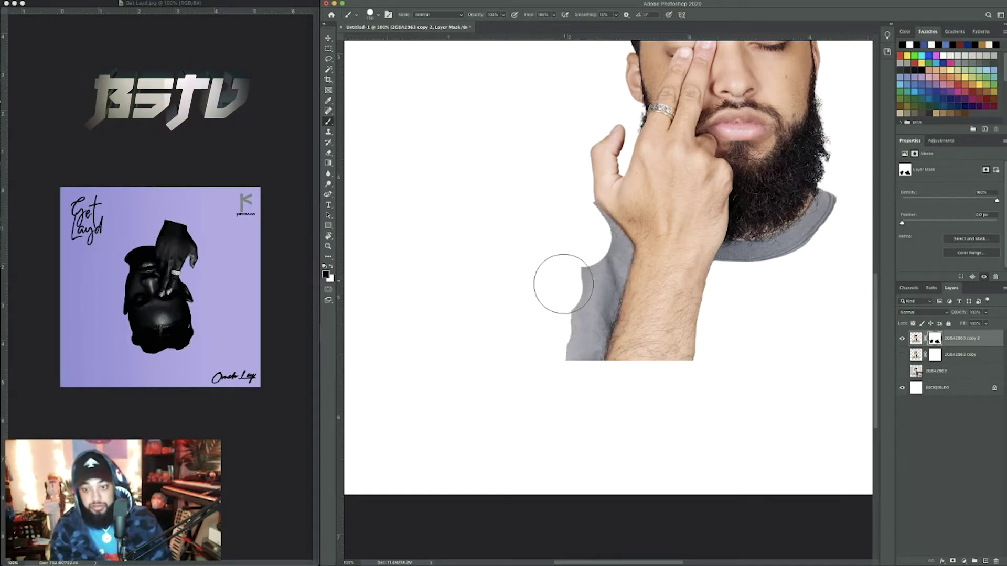
scroll(594, 319, "up", 2)
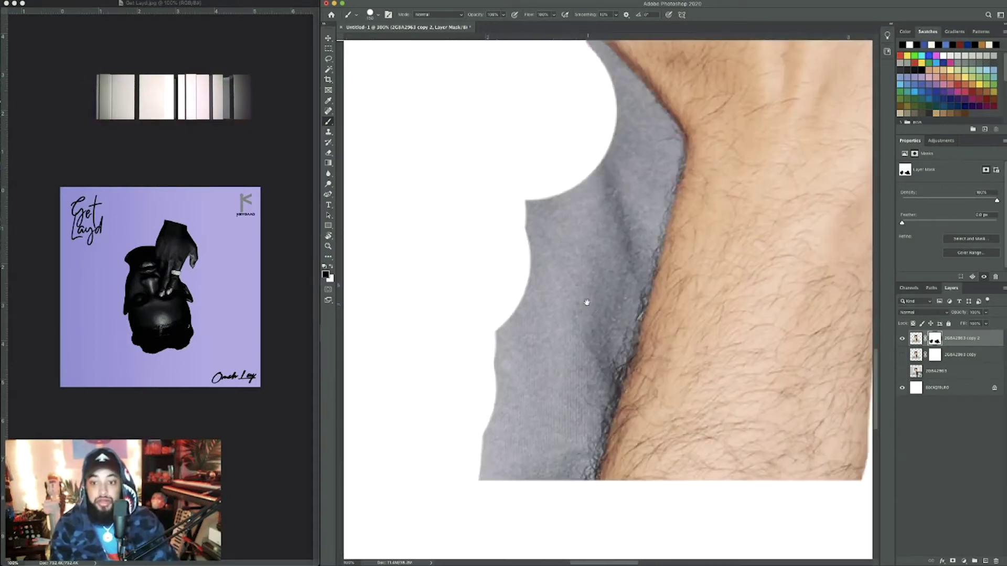
key("bracketleft")
key("bracketleft")
key("bracketleft")
key("bracketleft")
key("bracketleft")
key("bracketleft")
key("bracketleft")
key("bracketleft")
mouse_move(540, 207)
left_mouse_down()
mouse_move(561, 179)
mouse_move(582, 202)
mouse_move(600, 187)
mouse_move(615, 153)
mouse_move(603, 122)
mouse_move(614, 117)
mouse_move(646, 141)
mouse_move(631, 224)
mouse_move(558, 456)
left_mouse_up()
mouse_move(548, 497)
left_mouse_down()
mouse_move(573, 460)
mouse_move(622, 225)
mouse_move(643, 185)
left_mouse_up()
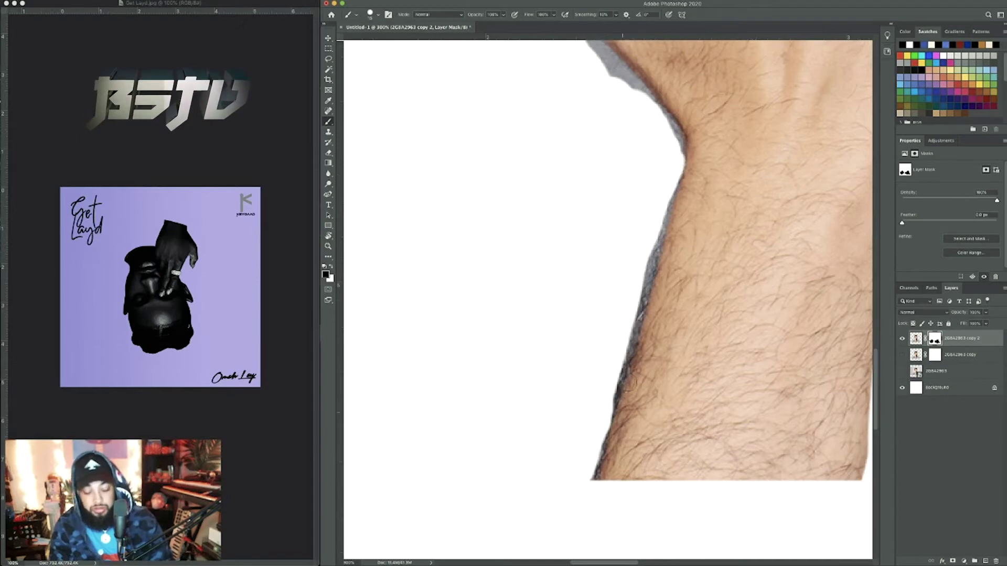
left_click(675, 170, "shift")
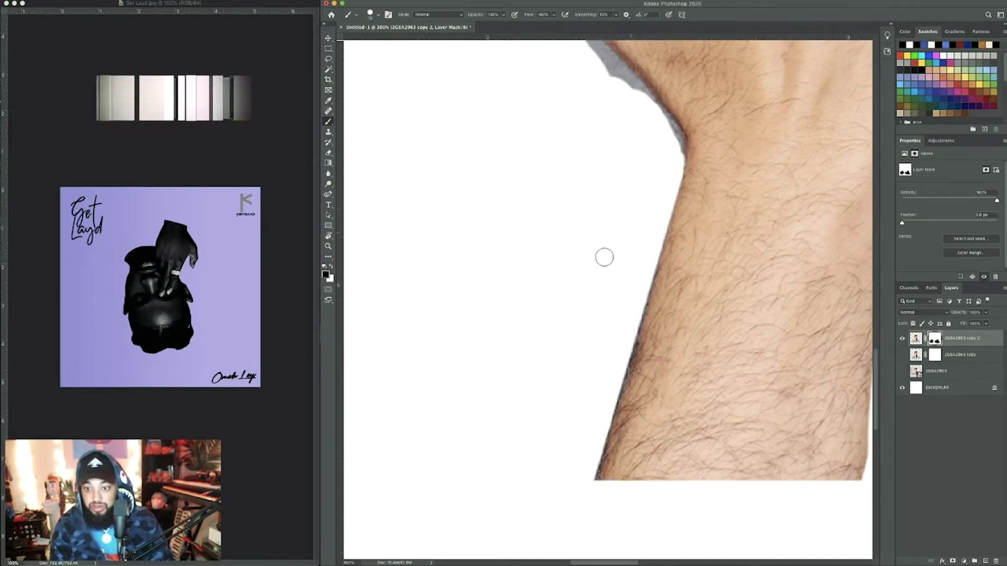
Mask out the leftover shirt fabric between the base of the thumb and the wrist with a straight stroke
left_click_drag(596, 180, 533, 337)
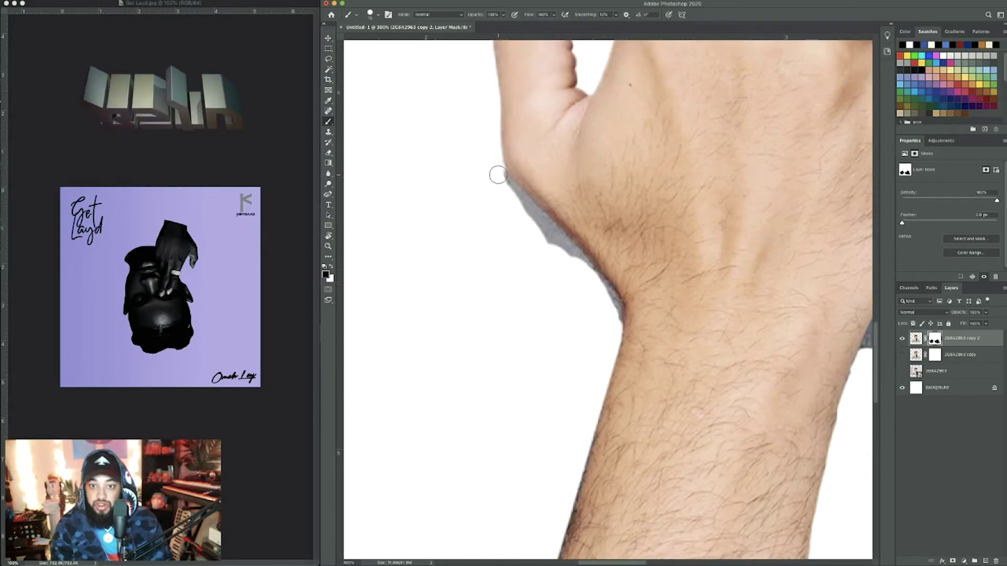
left_click(581, 266, "shift")
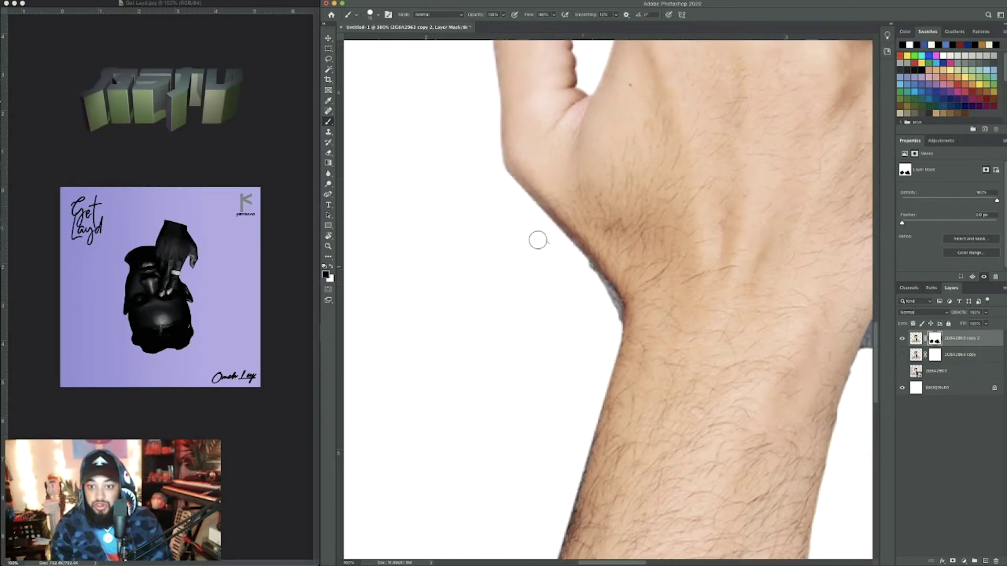
key("super+minus")
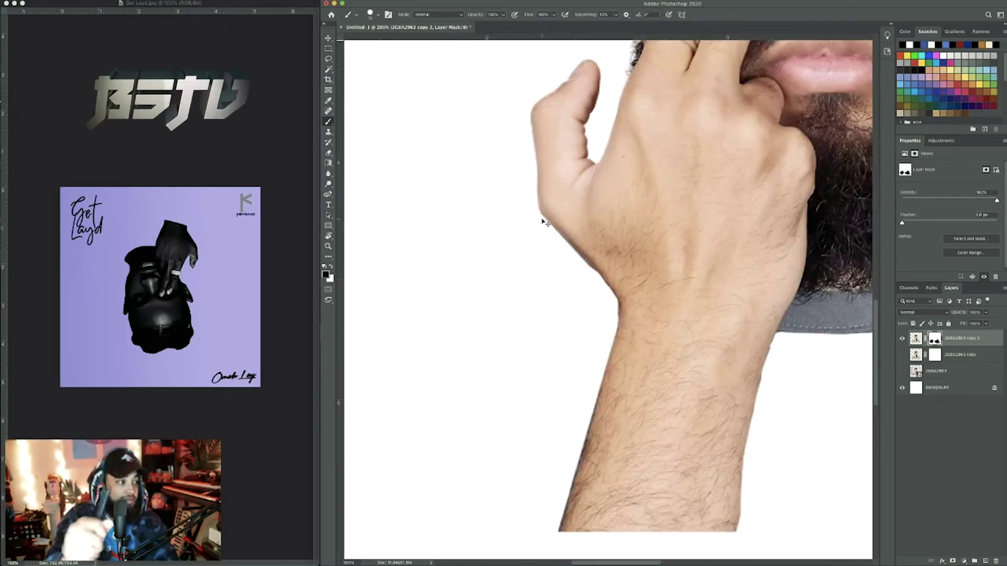
Mask a straight diagonal cut across the forearm below the wrist and erase the arm beneath it
key("super+minus")
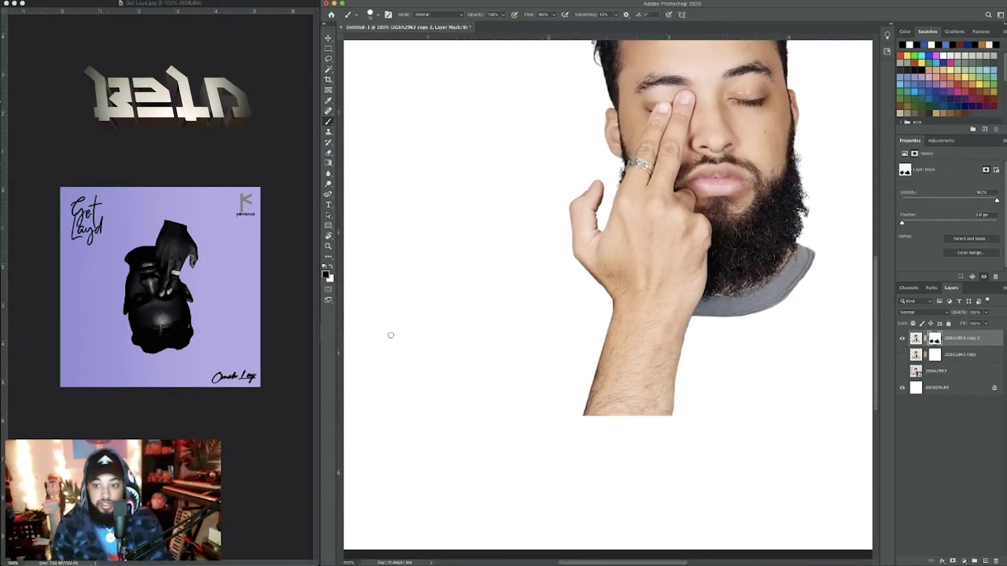
scroll(462, 375, "right", 5)
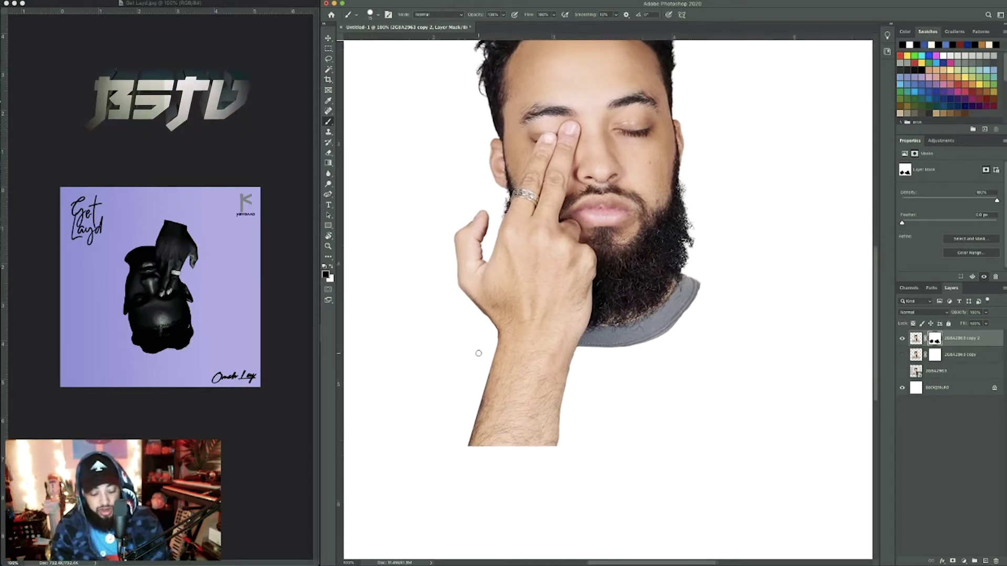
left_click(573, 407, "shift")
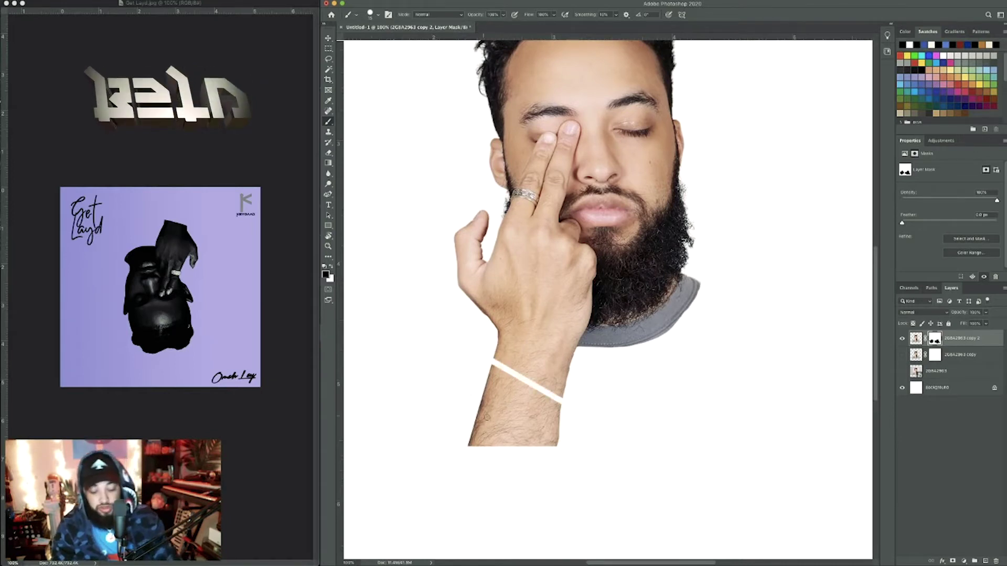
mouse_move(465, 438)
left_mouse_down()
mouse_move(497, 462)
mouse_move(462, 422)
mouse_move(478, 417)
mouse_move(536, 467)
mouse_move(559, 461)
mouse_move(532, 426)
mouse_move(565, 442)
mouse_move(475, 368)
mouse_move(563, 423)
left_mouse_up()
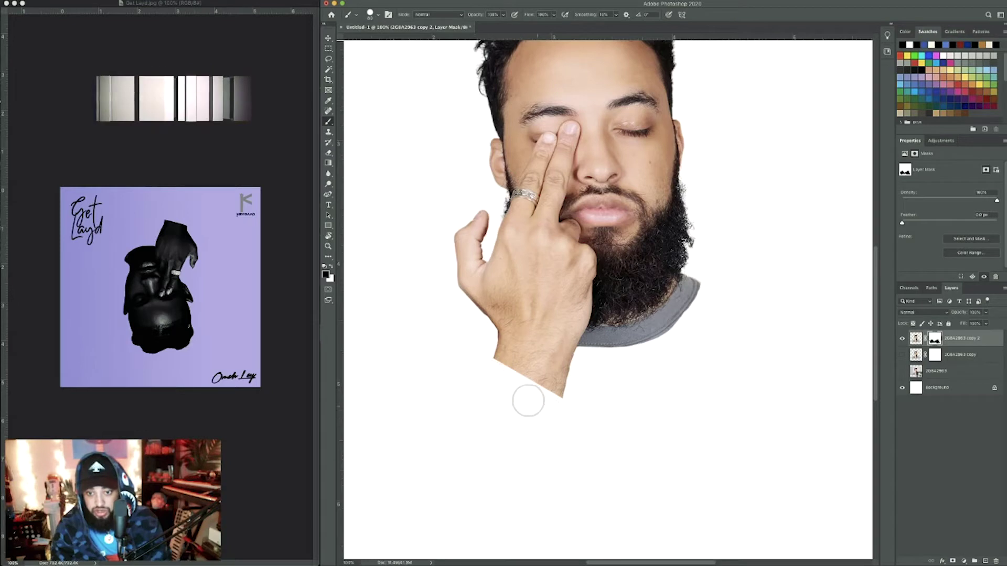
Turn the masked head and hand upside down, enlarge them slightly and reposition them on the canvas
right_click(934, 337)
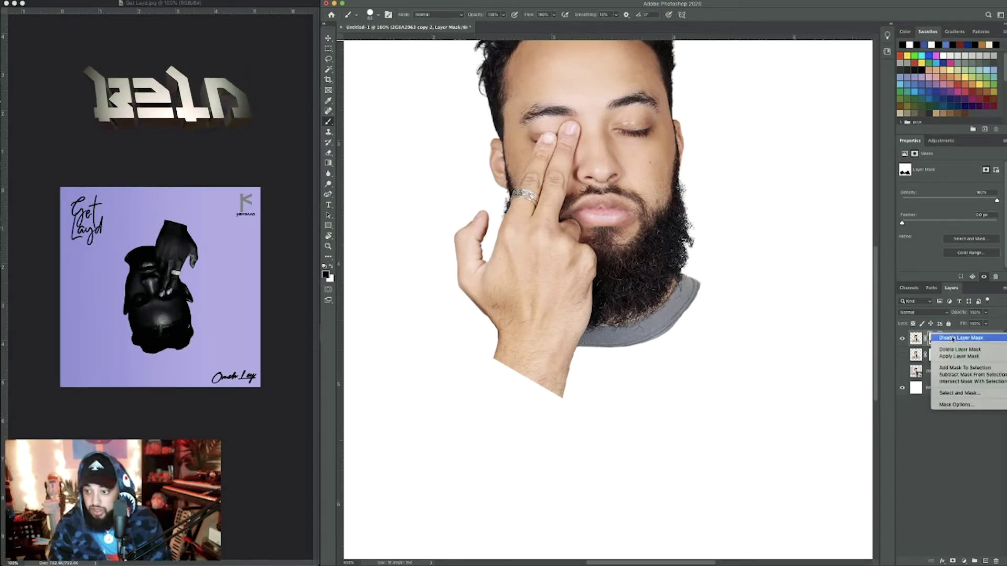
left_click(941, 338)
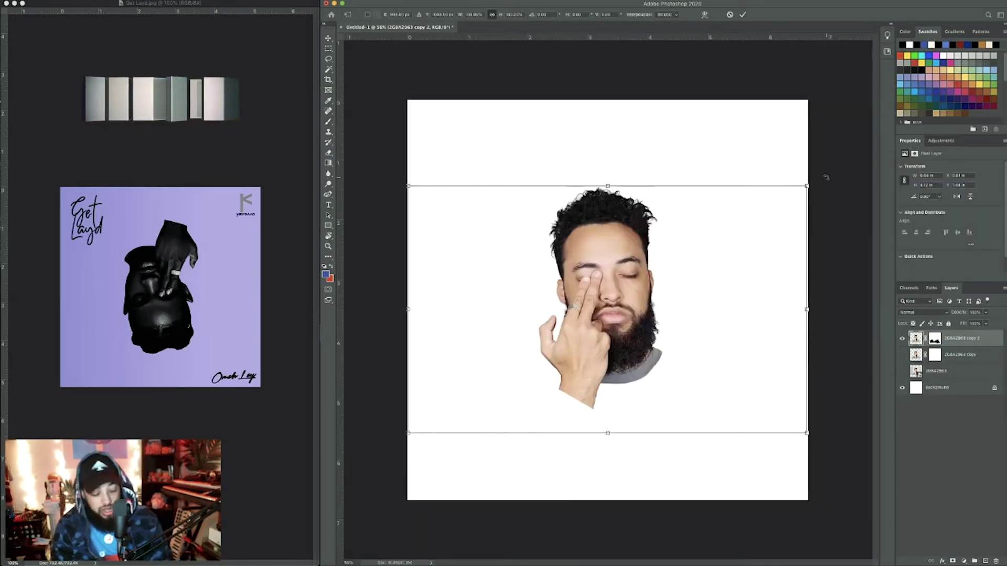
left_click_drag(826, 178, 418, 430)
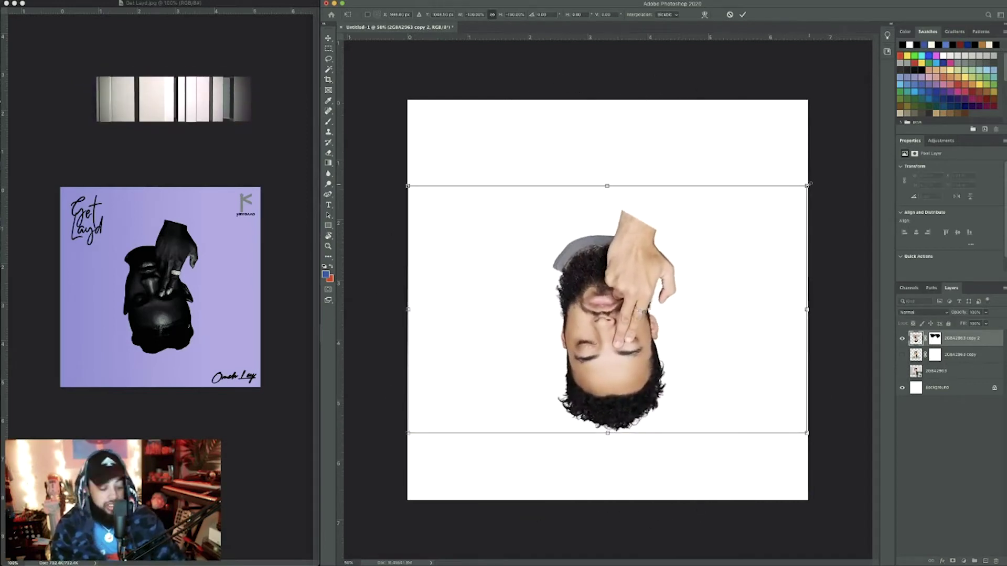
left_click_drag(807, 184, 823, 156)
mouse_move(690, 287)
left_mouse_down()
mouse_move(682, 269)
mouse_move(678, 290)
left_mouse_up()
key("Return")
Trim the pointed cut end of the forearm by brushing on the top layer's mask
key("b")
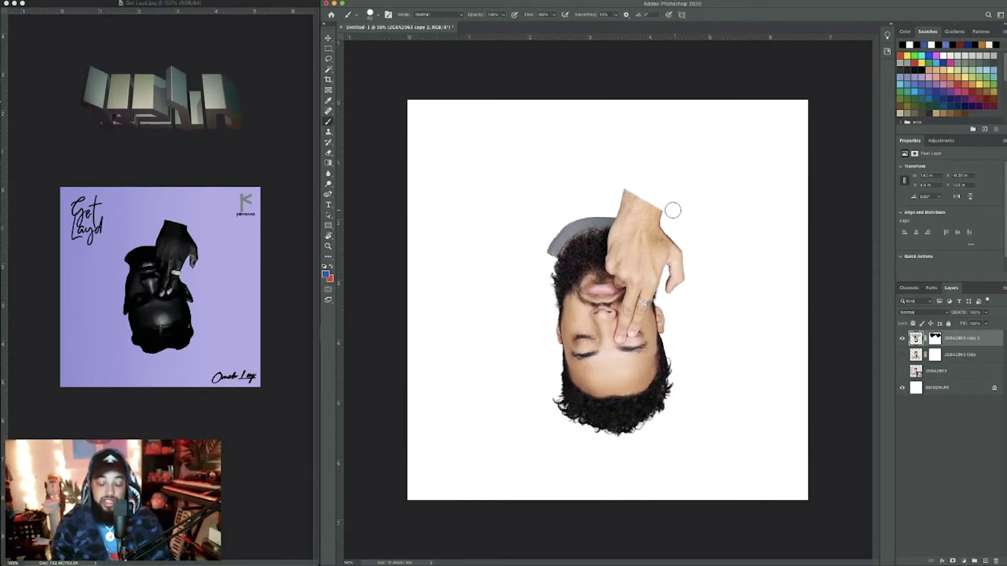
left_click(936, 341)
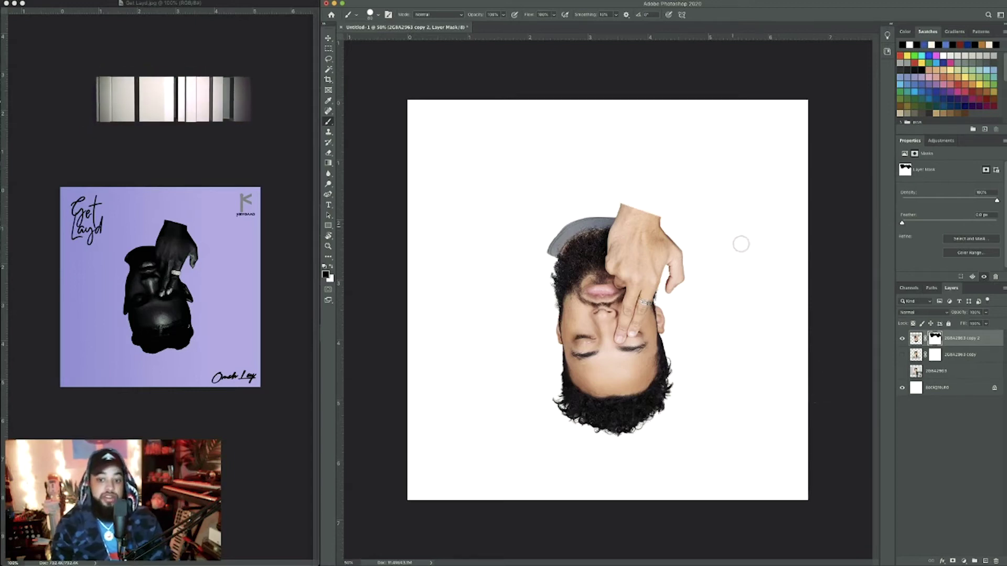
Set the foreground to the darker lavender of the reference cover's left edge and the background to the lighter lavender of its upper-right corner
left_click(939, 442)
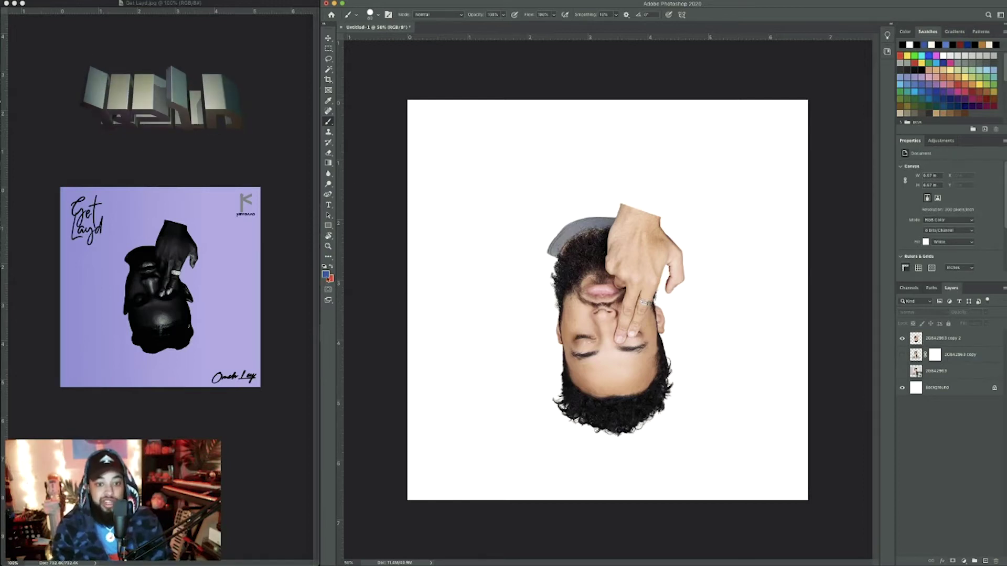
left_click(325, 274)
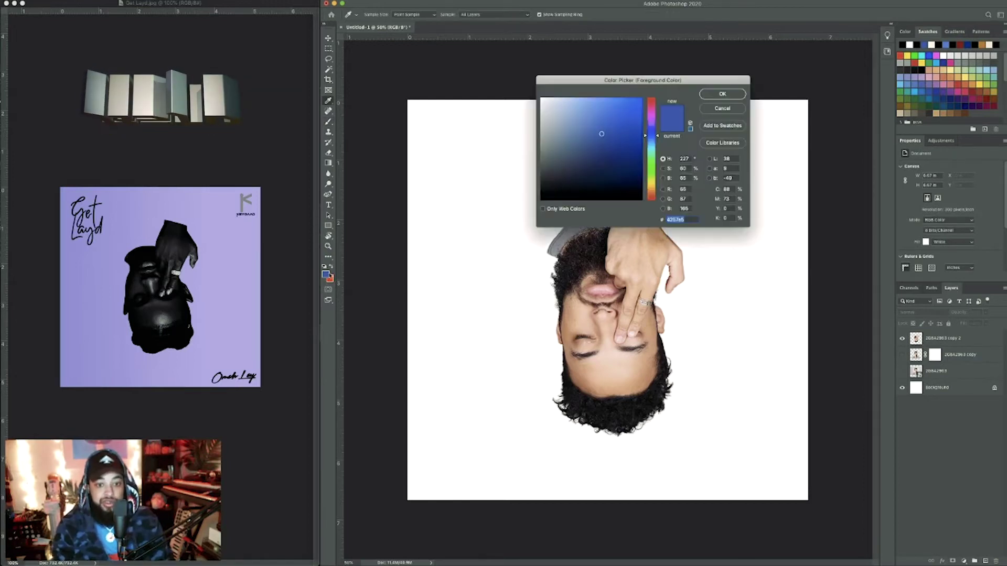
left_click(65, 340)
left_click(712, 94)
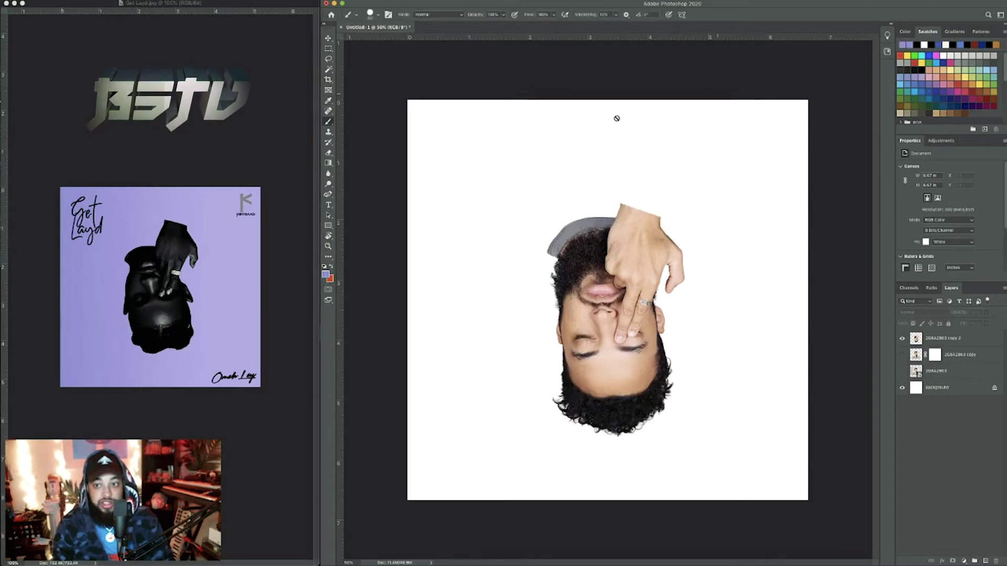
left_click(330, 279)
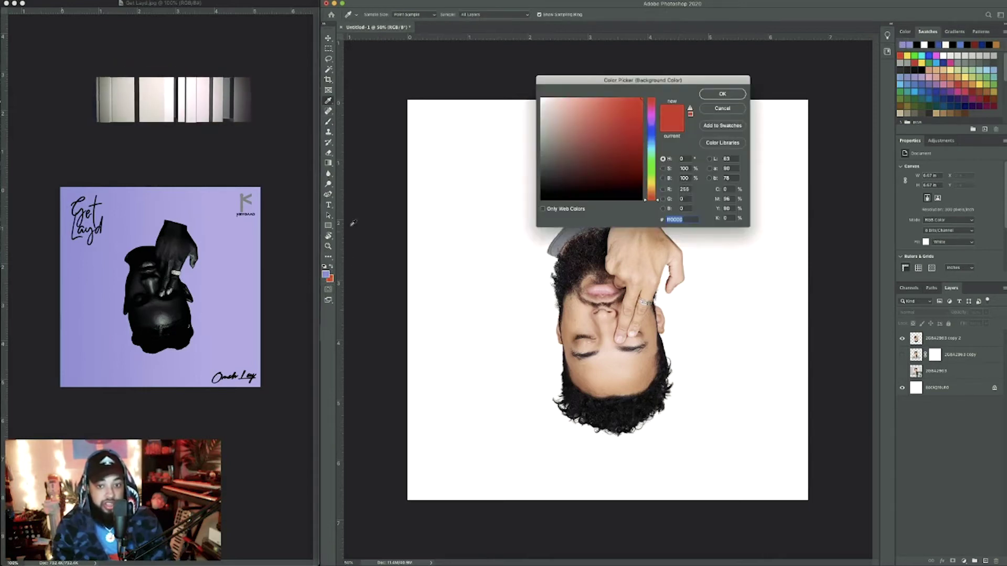
left_click(258, 187)
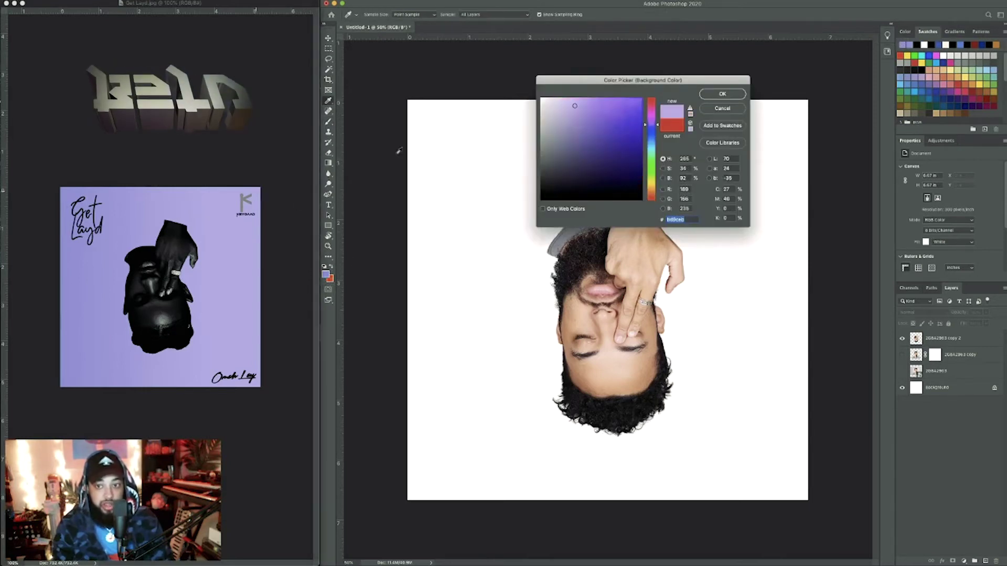
left_click(722, 94)
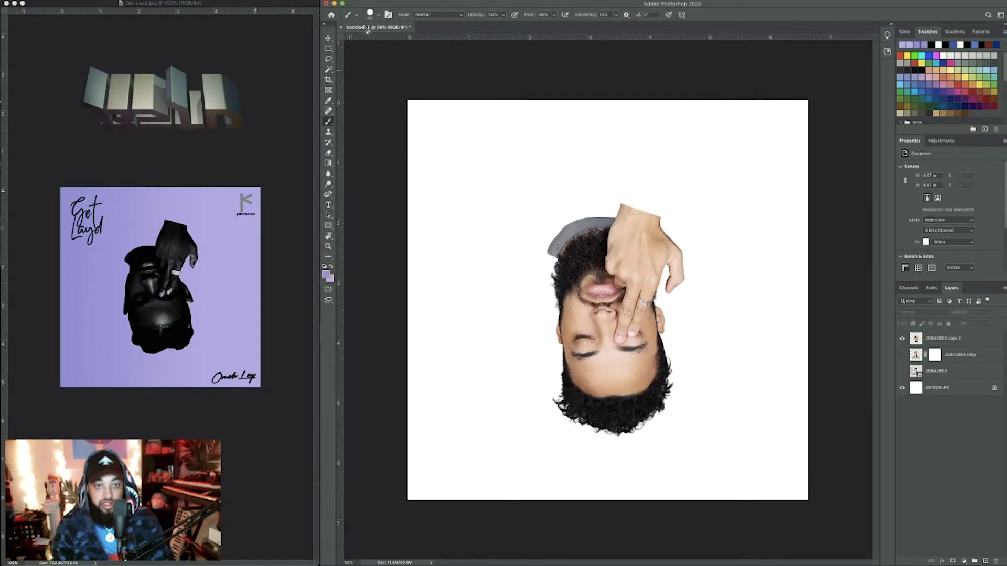
Add a new layer beneath the cut-out and fill it with a linear lavender gradient running diagonally from the canvas's lower-left to upper-right corner
left_click(329, 163)
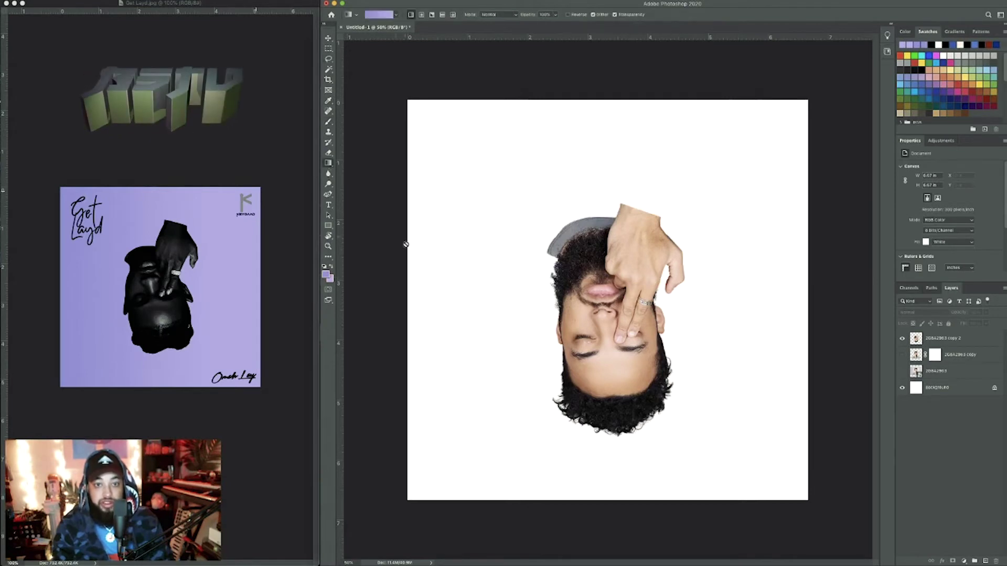
left_click(984, 561)
left_click_drag(968, 347, 968, 363)
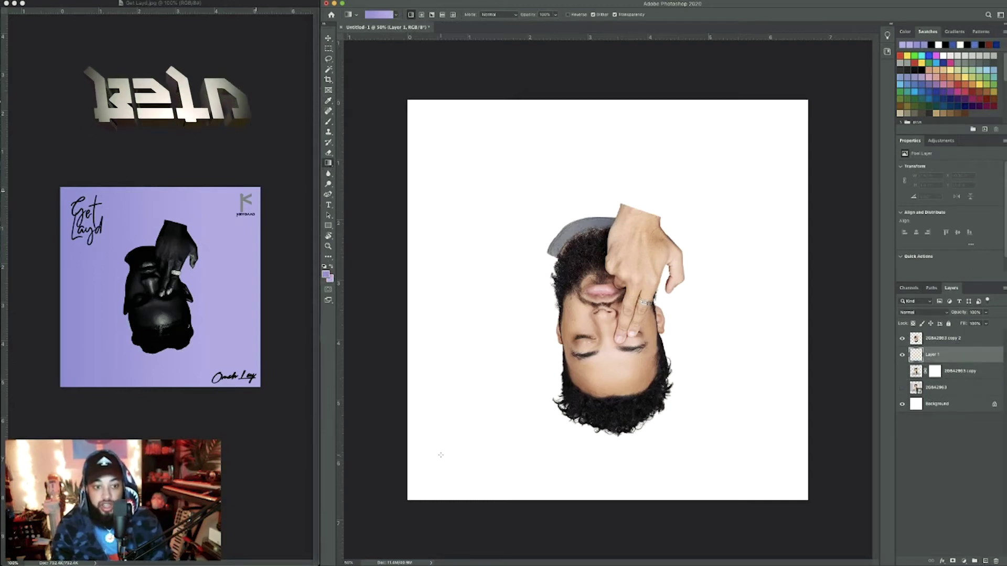
left_click_drag(390, 503, 806, 102)
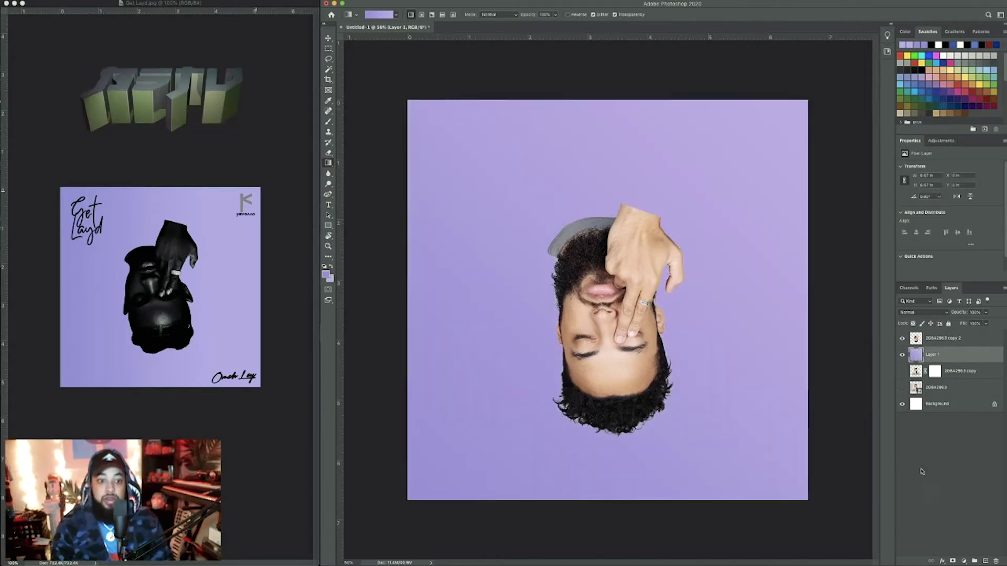
left_click_drag(371, 501, 760, 139)
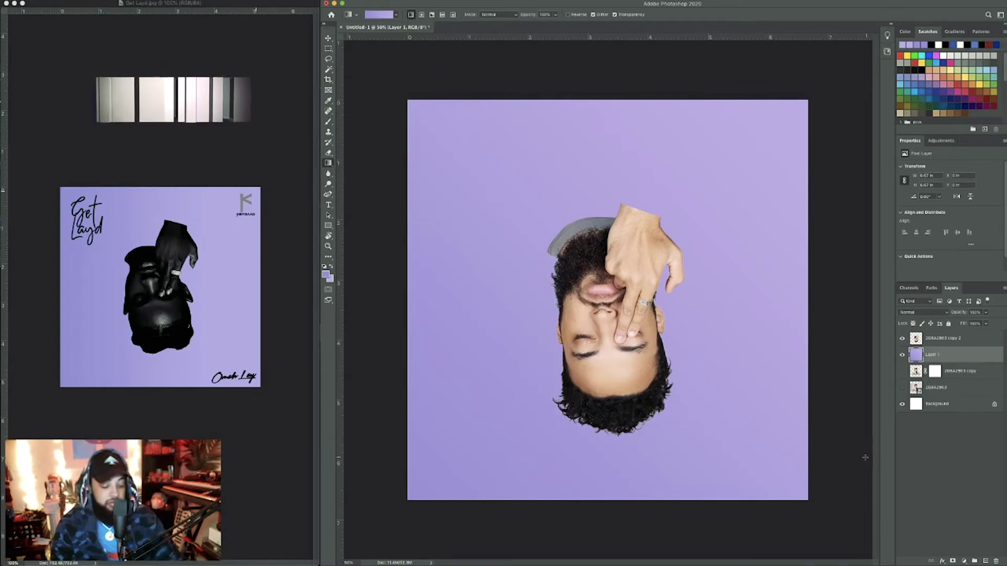
Apply Hue/Saturation to the head and hand cut-out with Saturation at -100 and Lightness lowered slightly
key("v")
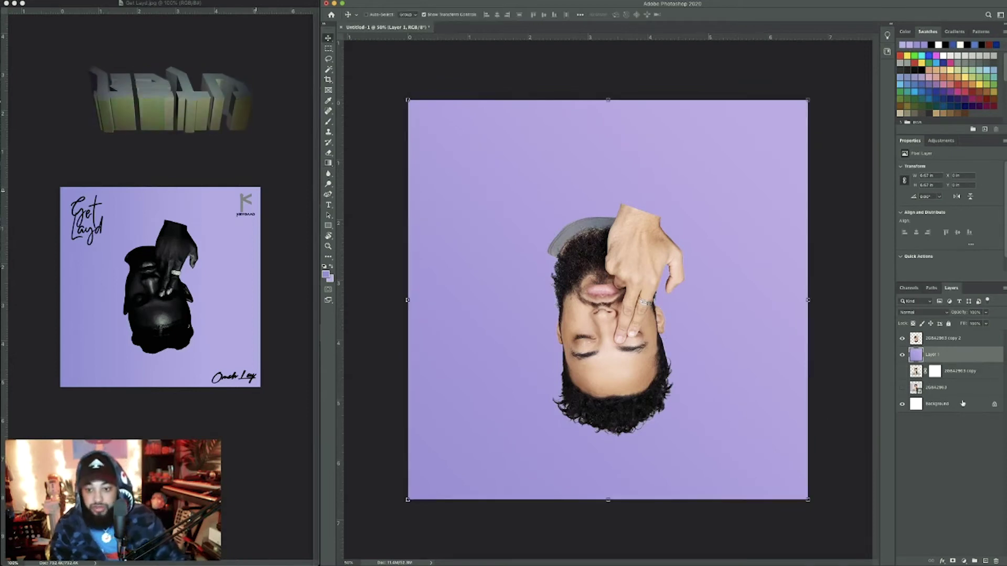
left_click(970, 339)
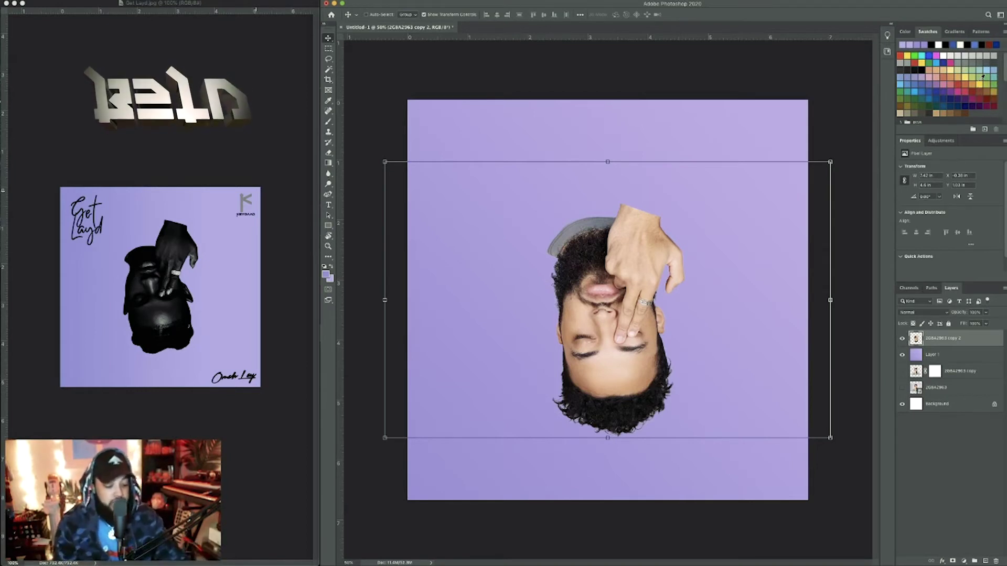
key("super+u")
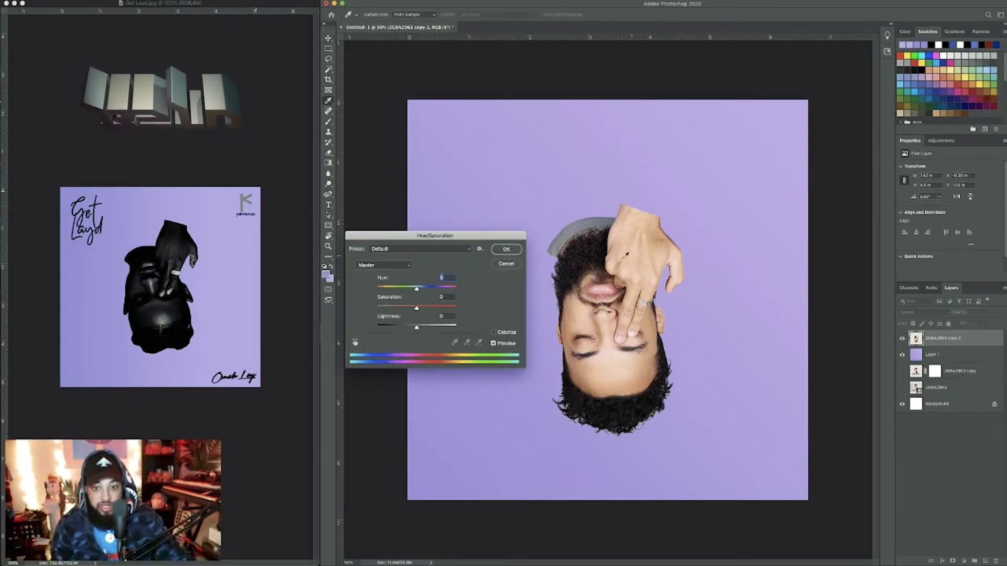
left_click_drag(416, 307, 419, 309)
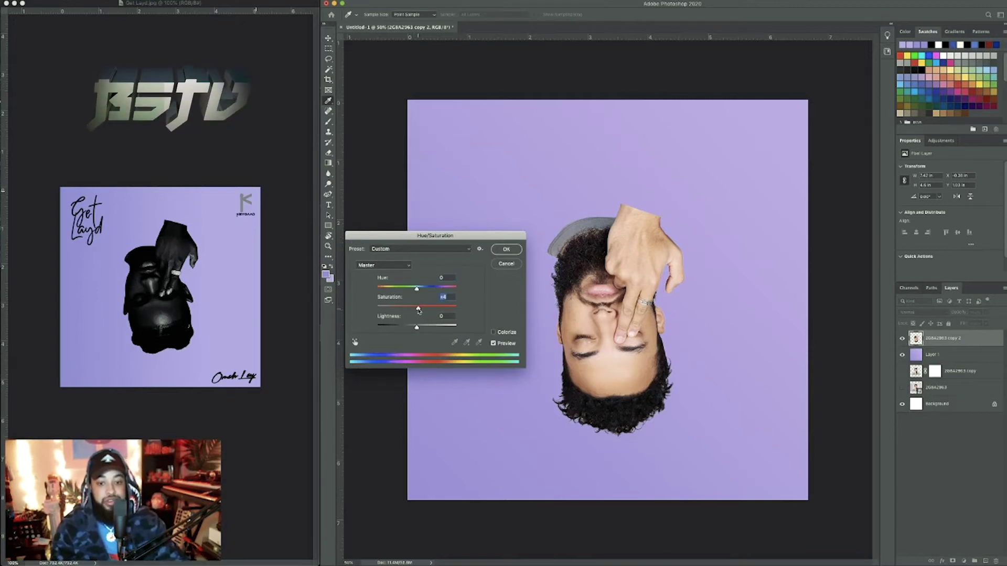
left_click_drag(418, 309, 372, 300)
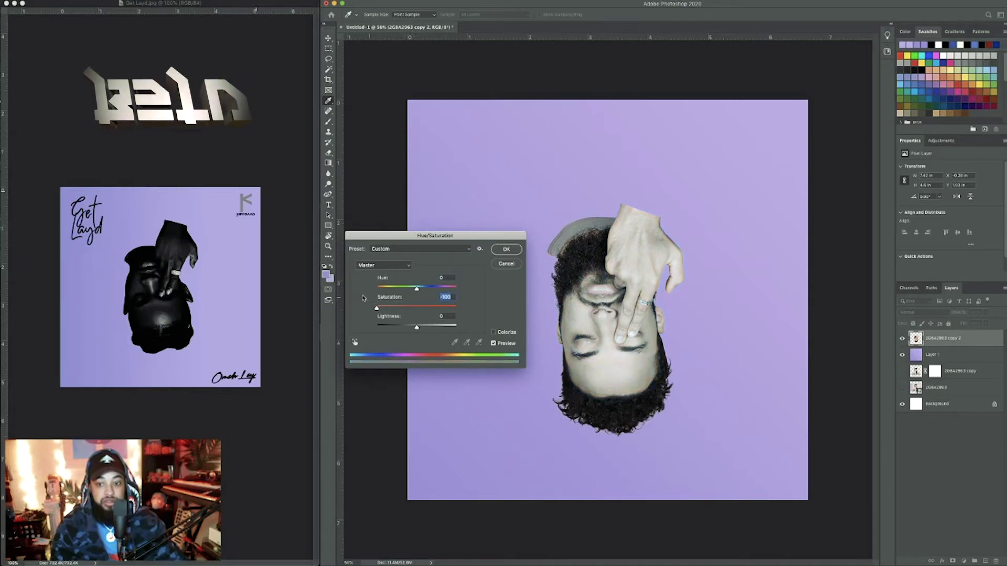
left_click_drag(416, 327, 398, 324)
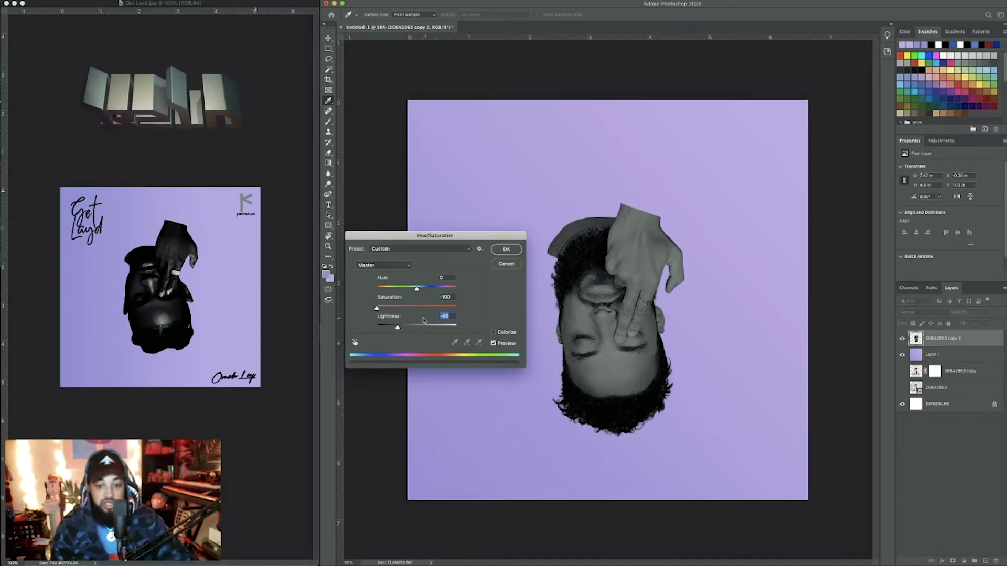
left_click_drag(398, 324, 415, 327)
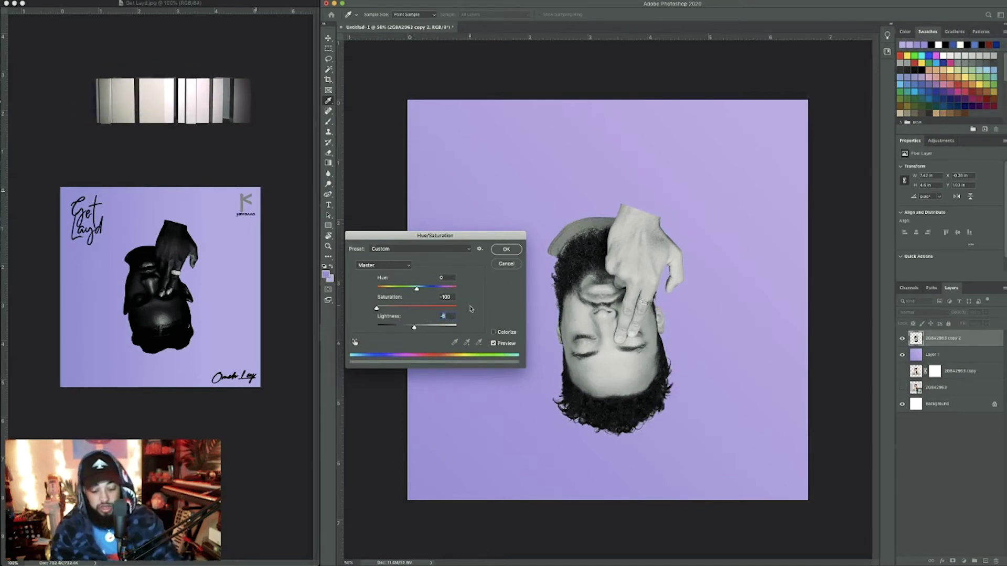
key("Return")
Add a new layer above the cut-out, load the cut-out's pixels as a selection and make the new layer active
key("super+shift+alt+n")
key("v")
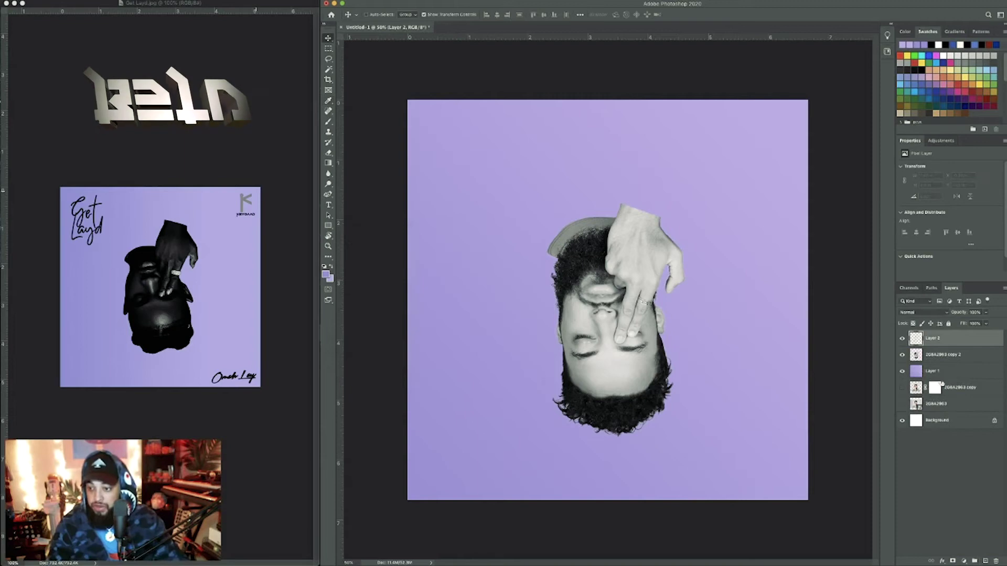
left_click(948, 358)
right_click(918, 356)
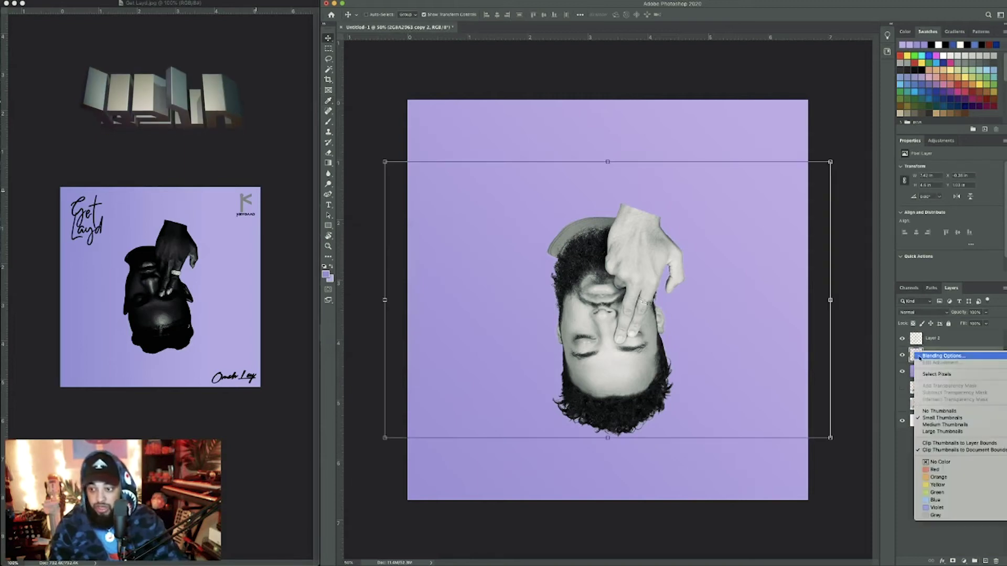
left_click(937, 374)
left_click(937, 339)
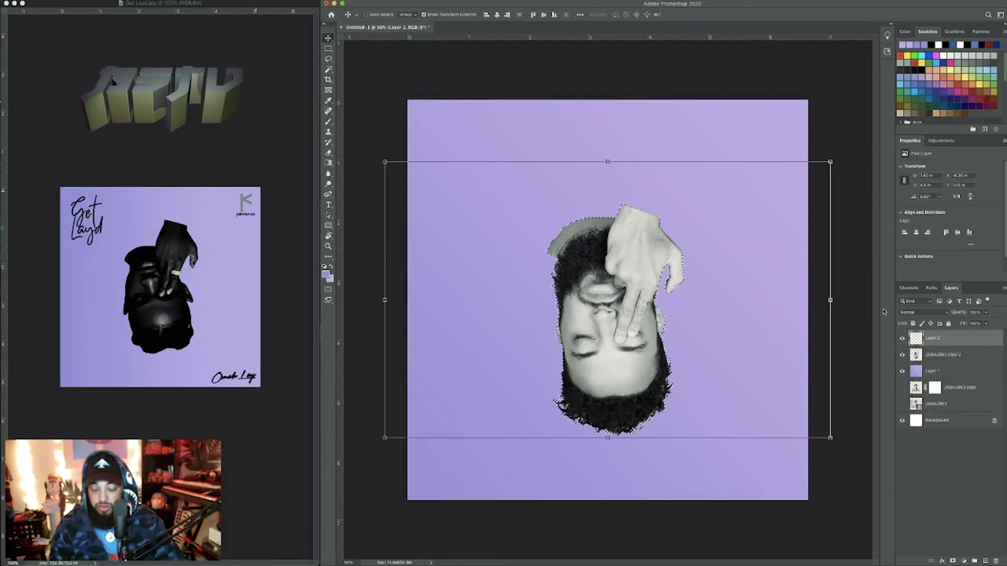
Set the foreground colour to black and the background colour to white
key("i")
left_click(325, 274)
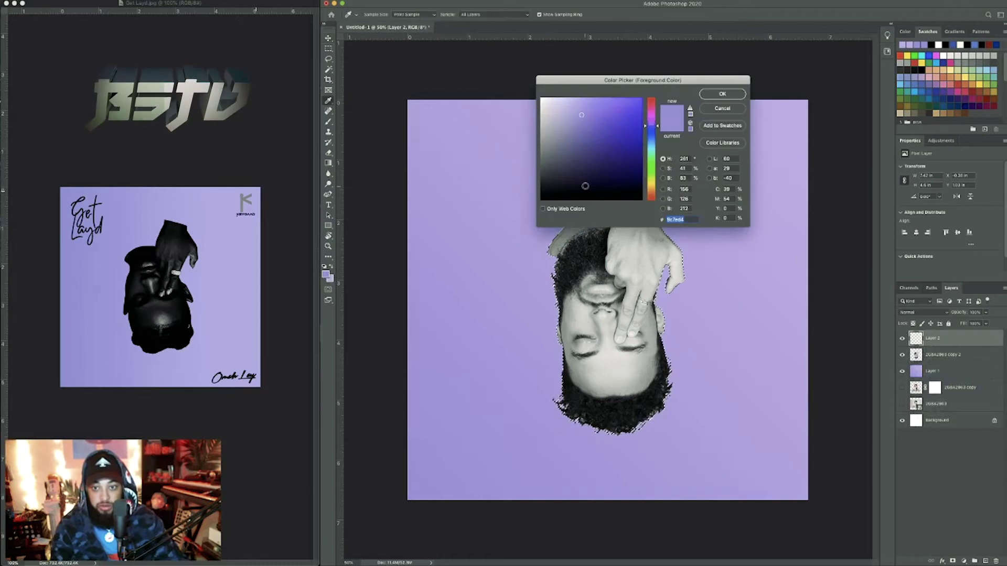
left_click_drag(585, 187, 541, 199)
left_click(714, 94)
key("v")
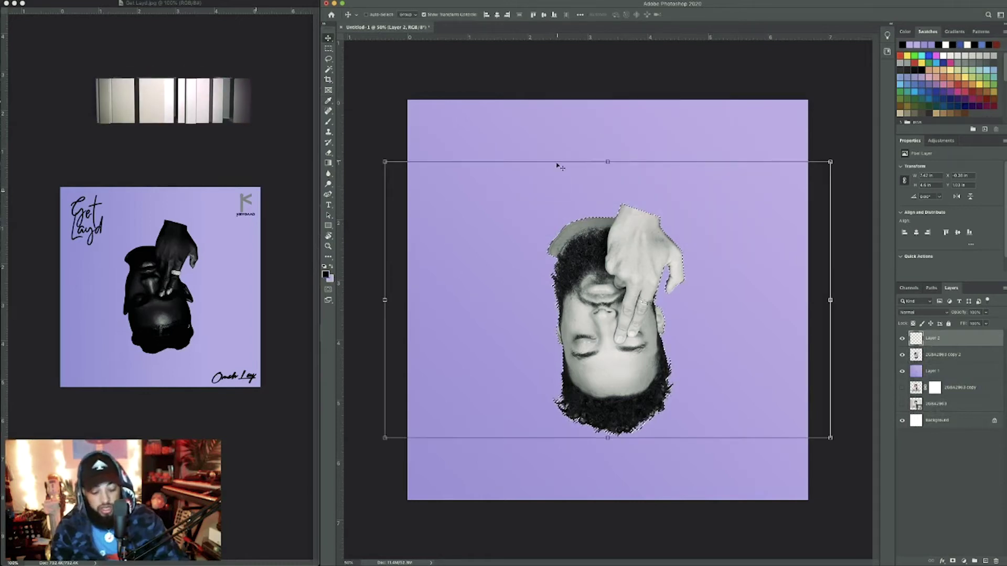
key("x")
key("i")
left_click(326, 273)
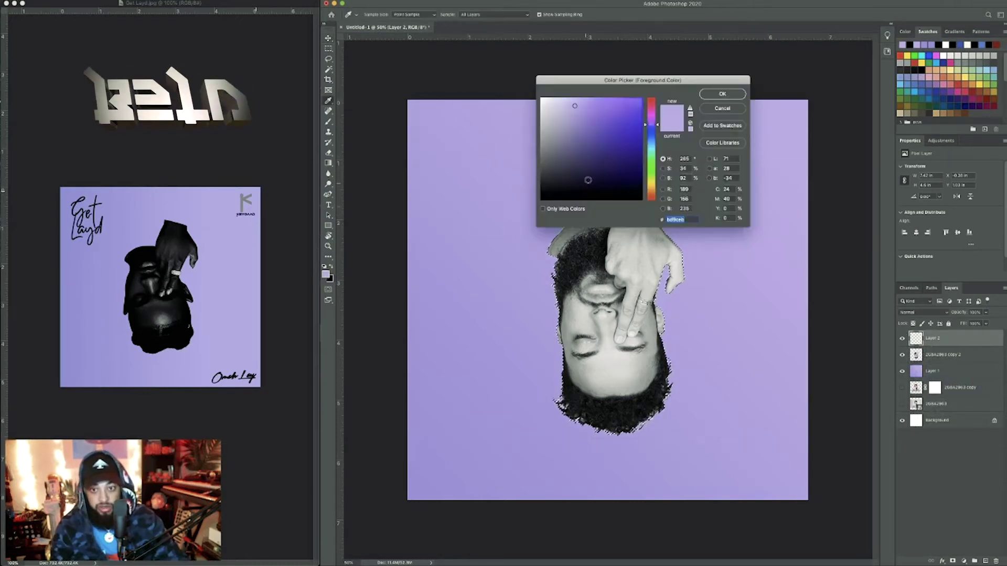
left_click(723, 94)
key("v")
key("x")
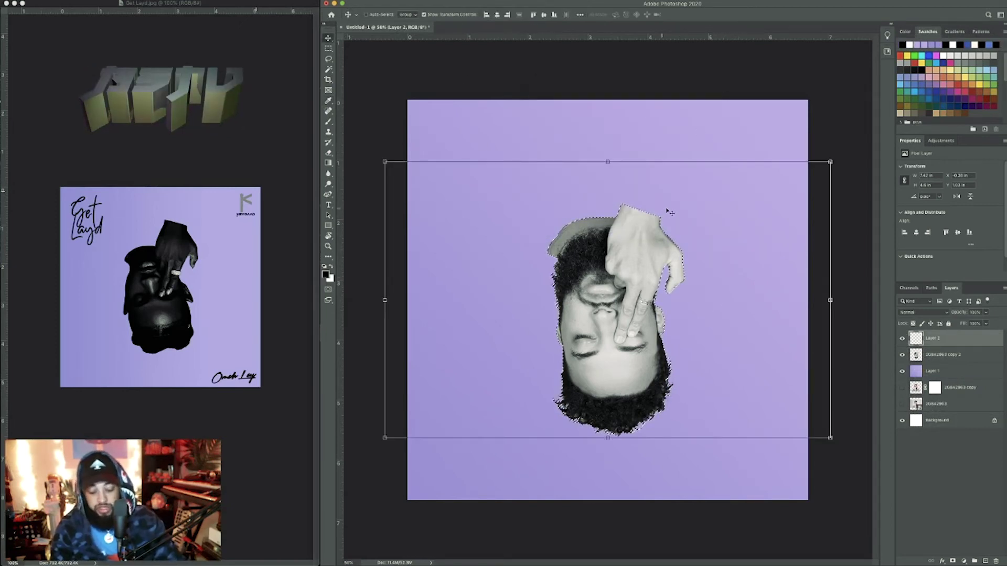
Fill the head-and-hand selection with black on the new top layer and lower that layer's opacity to about 70%
key("alt+BackSpace")
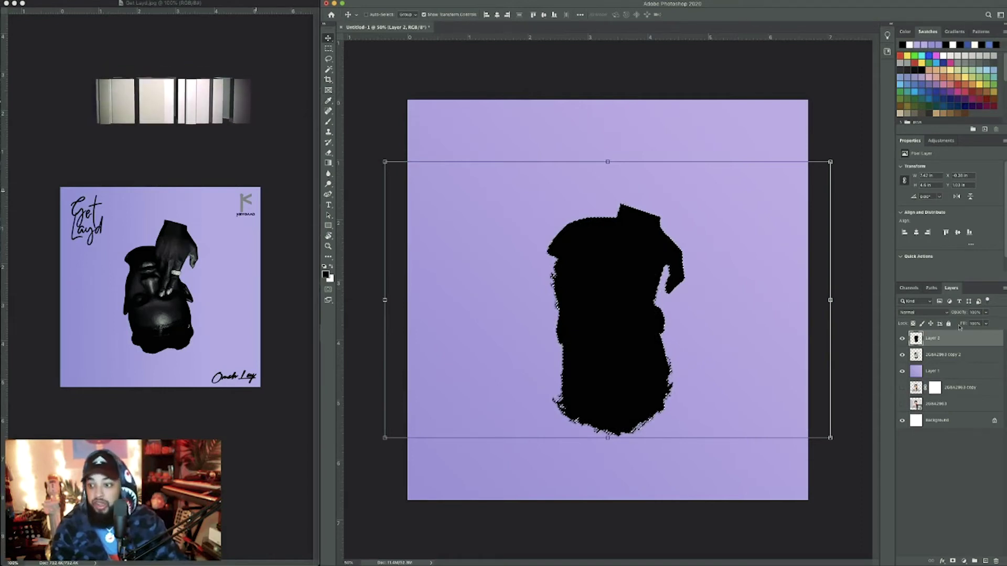
left_click(988, 312)
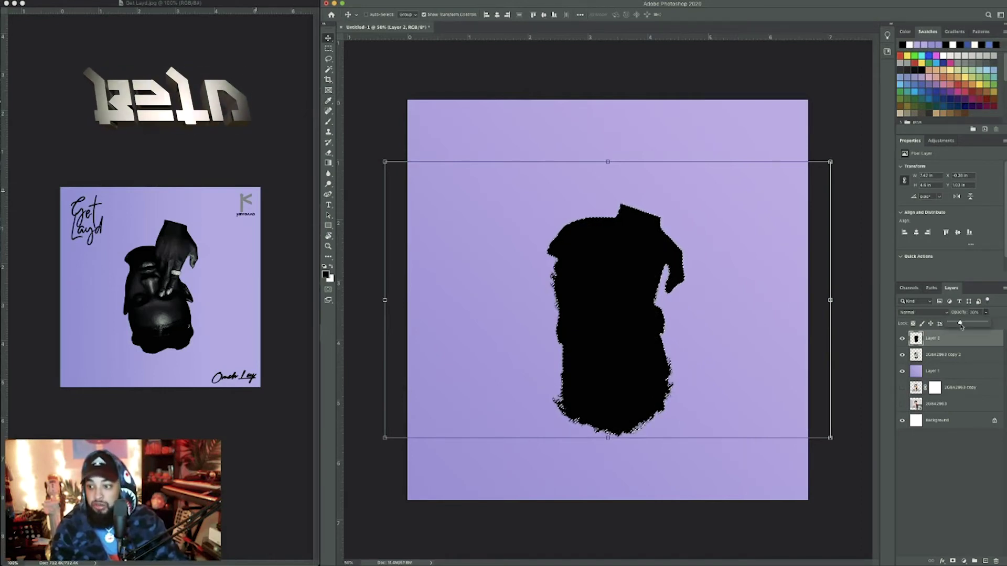
left_click_drag(960, 324, 982, 328)
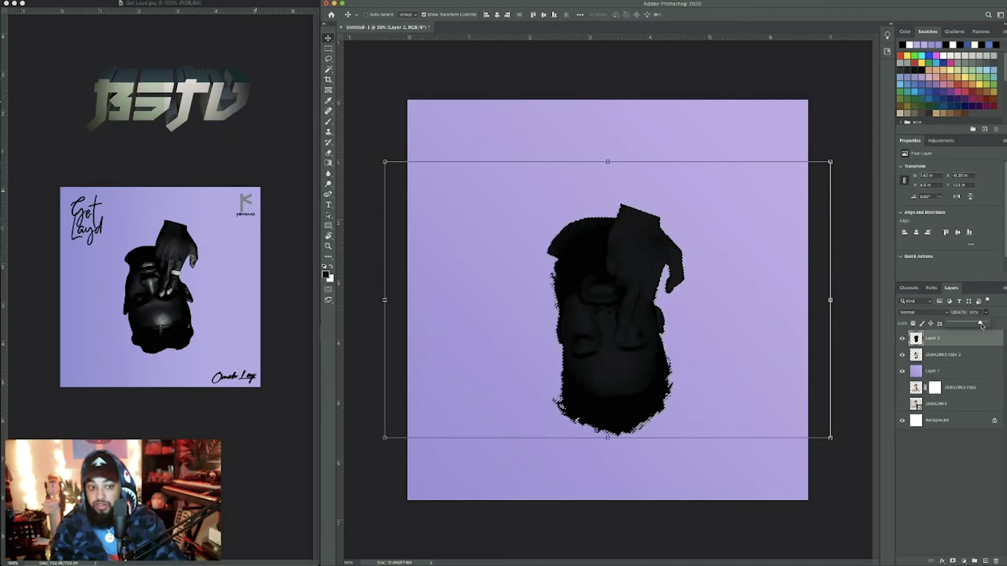
left_click_drag(978, 325, 975, 323)
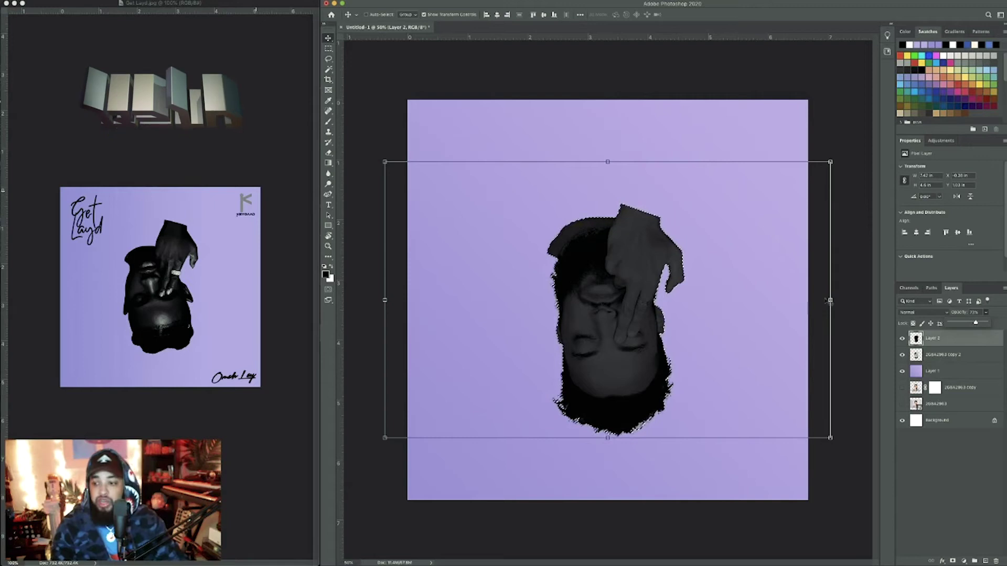
Set up a radial gradient with the Basics foreground-to-transparent preset and white as the foreground colour
left_click(329, 163)
left_click(421, 15)
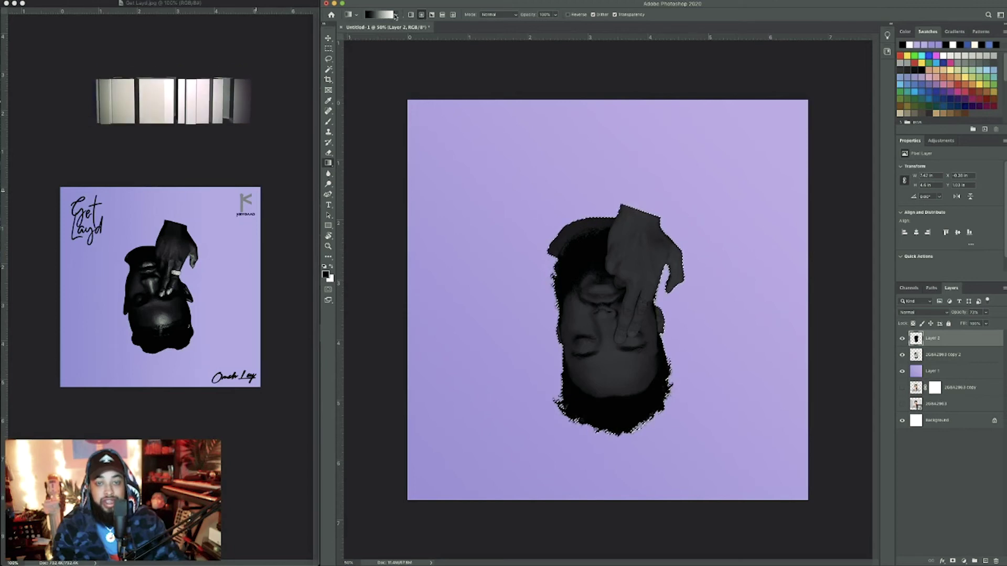
left_click(396, 16)
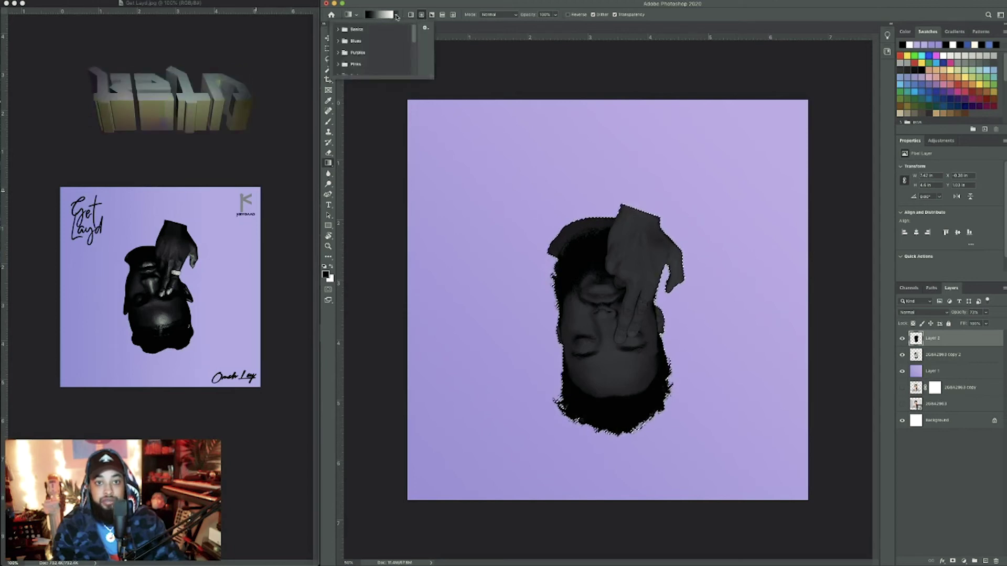
left_click(340, 29)
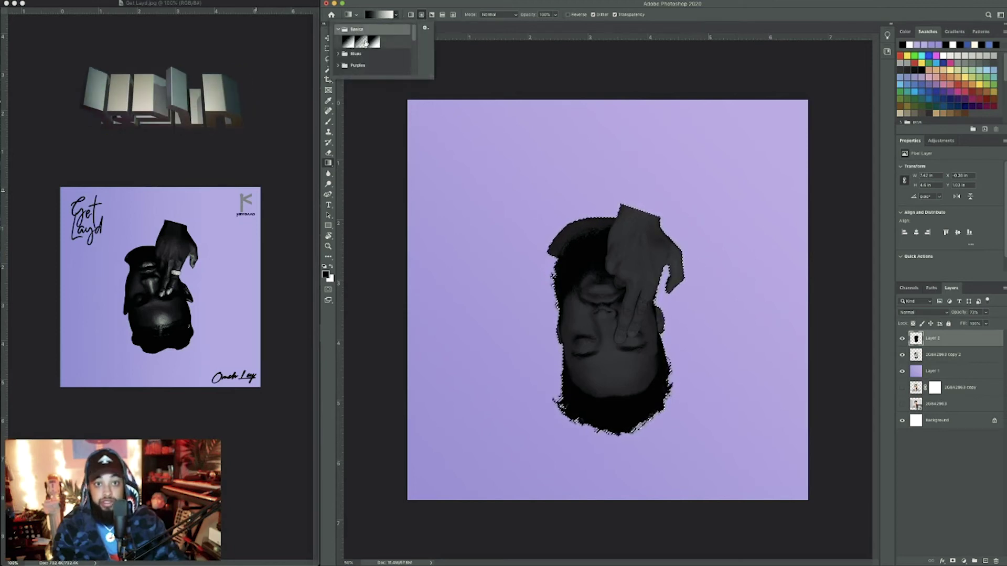
left_click(366, 43)
left_click(330, 327)
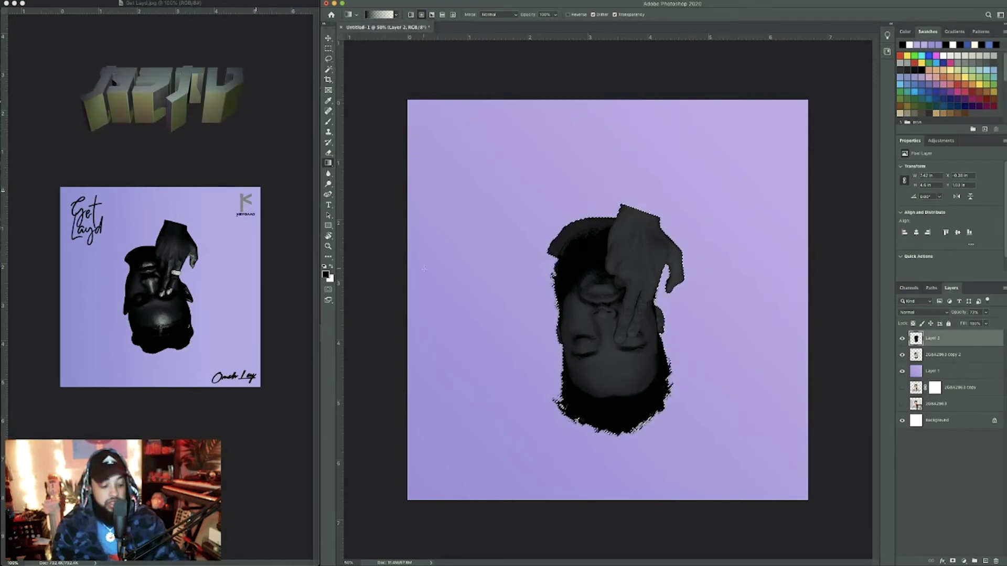
key("x")
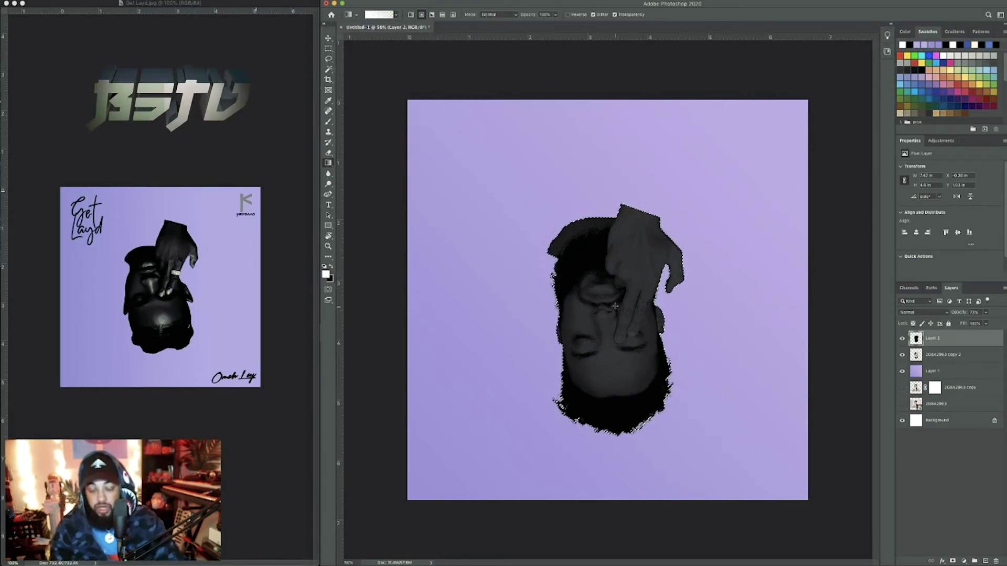
Try a white radial gradient spreading outward from the forehead on the black overlay layer and undo it
left_click_drag(624, 460, 625, 460)
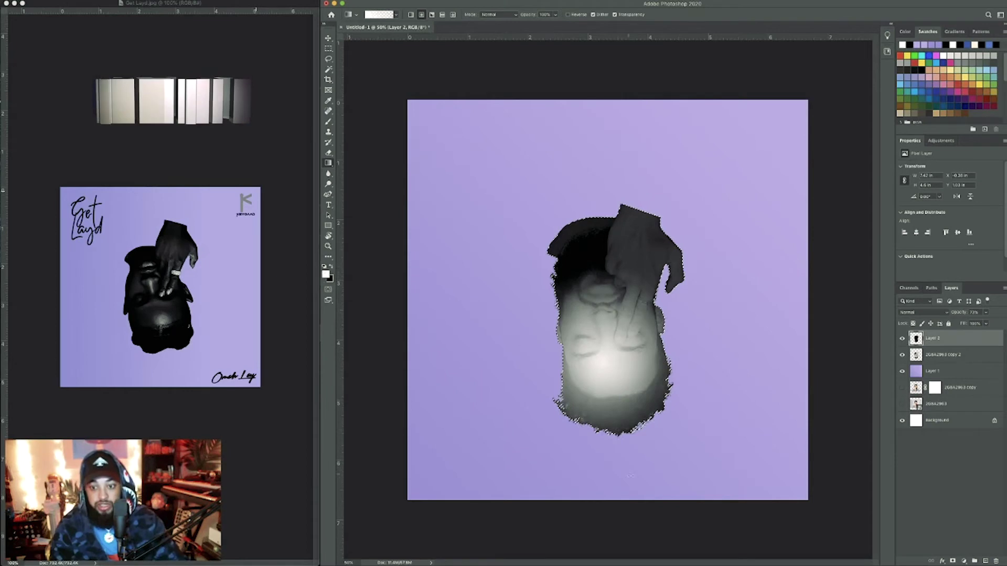
key("ctrl+z")
key("ctrl+plus")
key("ctrl+plus")
key("ctrl+plus")
key("ctrl+plus")
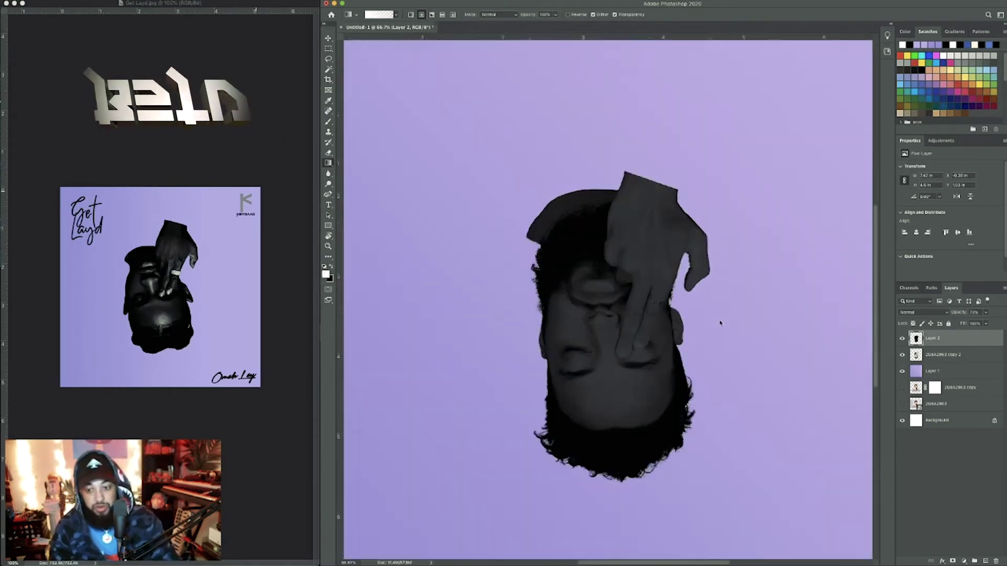
Try larger and smaller white radial gradients on the forehead in the black overlay layer, undoing each one
scroll(740, 427, "down", 12)
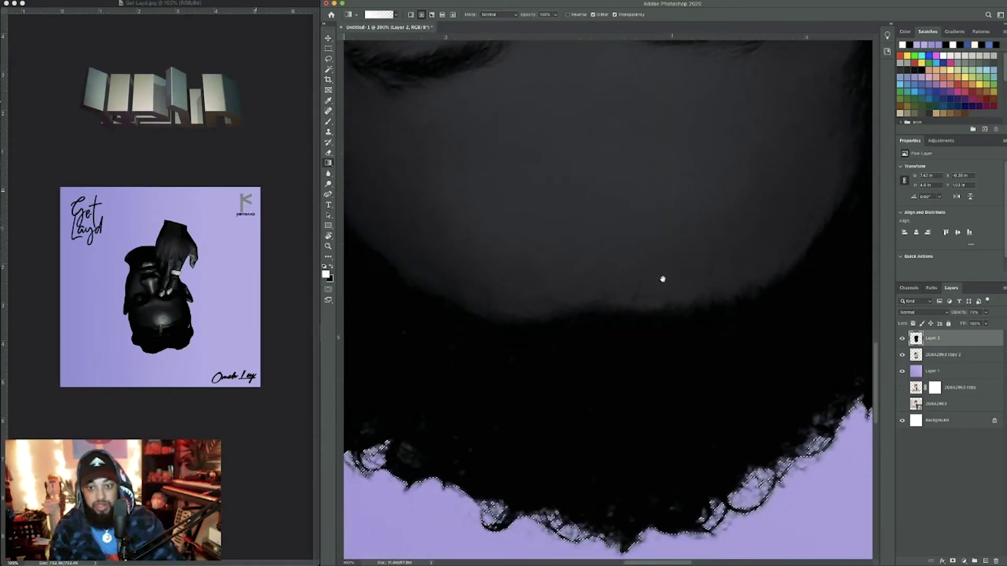
left_click_drag(571, 118, 610, 342)
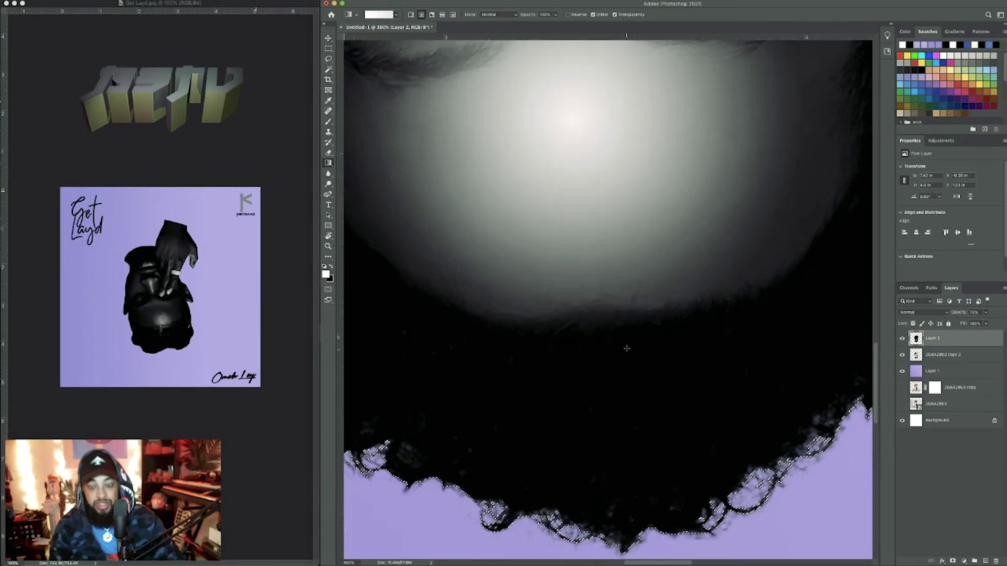
key("ctrl+z")
key("ctrl+minus")
key("ctrl+minus")
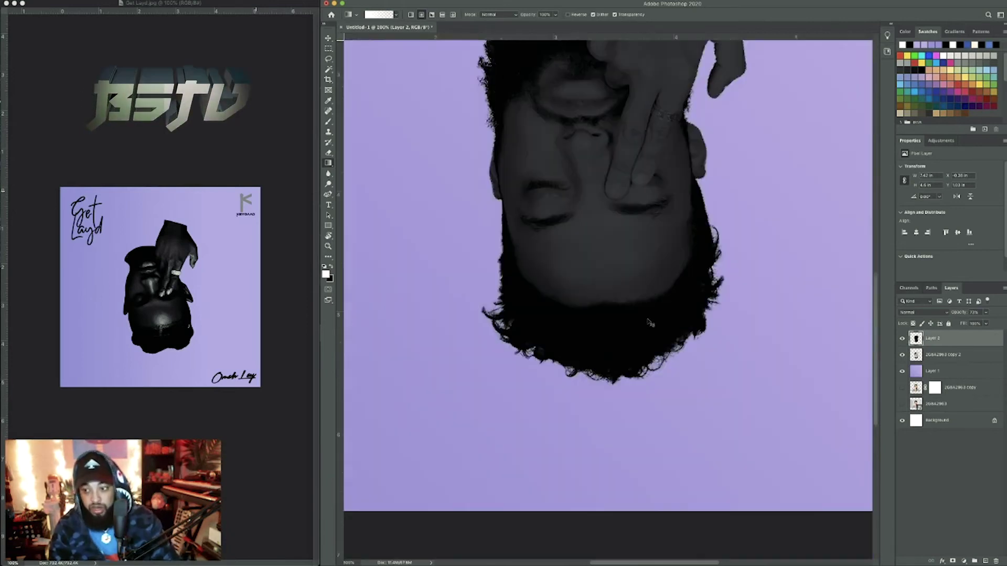
left_click_drag(603, 308, 620, 420)
key("ctrl+z")
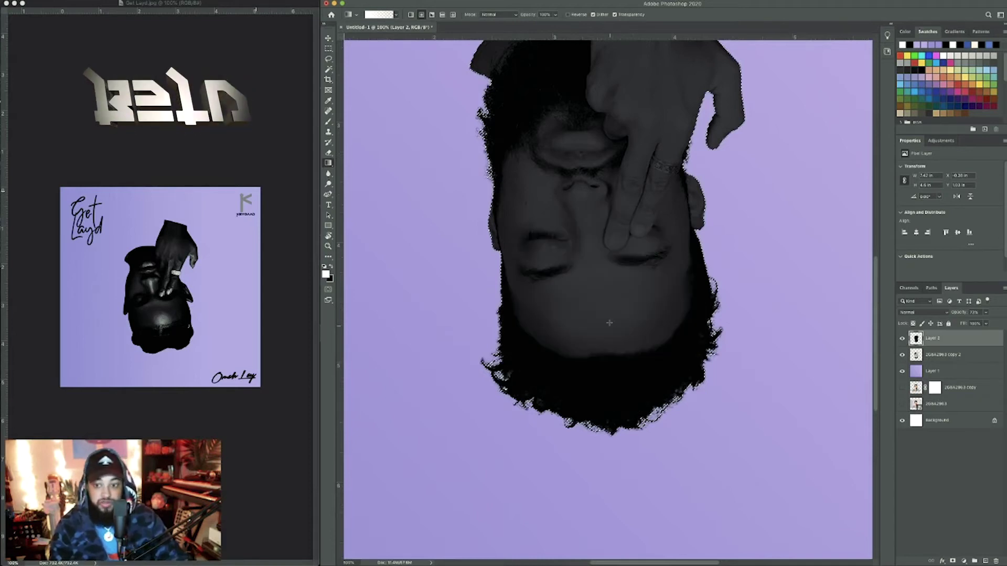
Draw a white radial gradient from the forehead past the hair on new Layer 3 and lower that layer's opacity to about 28%
key("ctrl+shift+z")
key("ctrl+z")
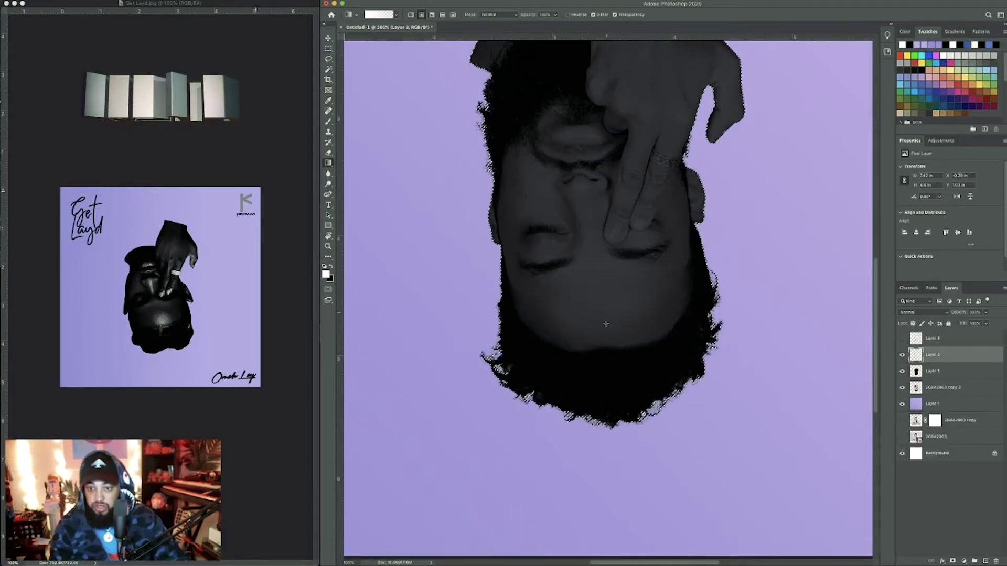
left_click_drag(607, 315, 624, 444)
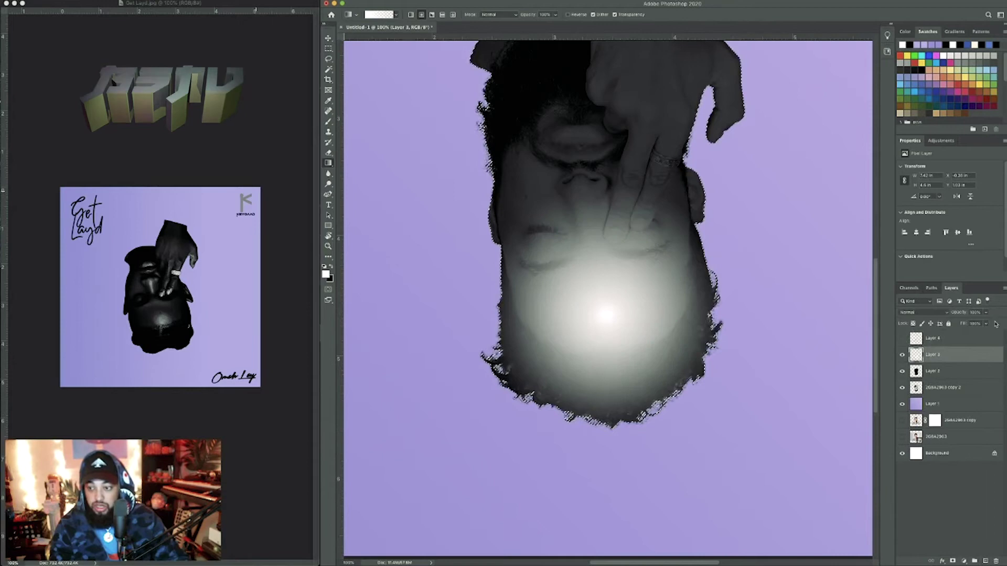
left_click(985, 323)
mouse_move(971, 325)
left_mouse_down()
mouse_move(955, 323)
mouse_move(989, 324)
left_mouse_up()
left_click(713, 256)
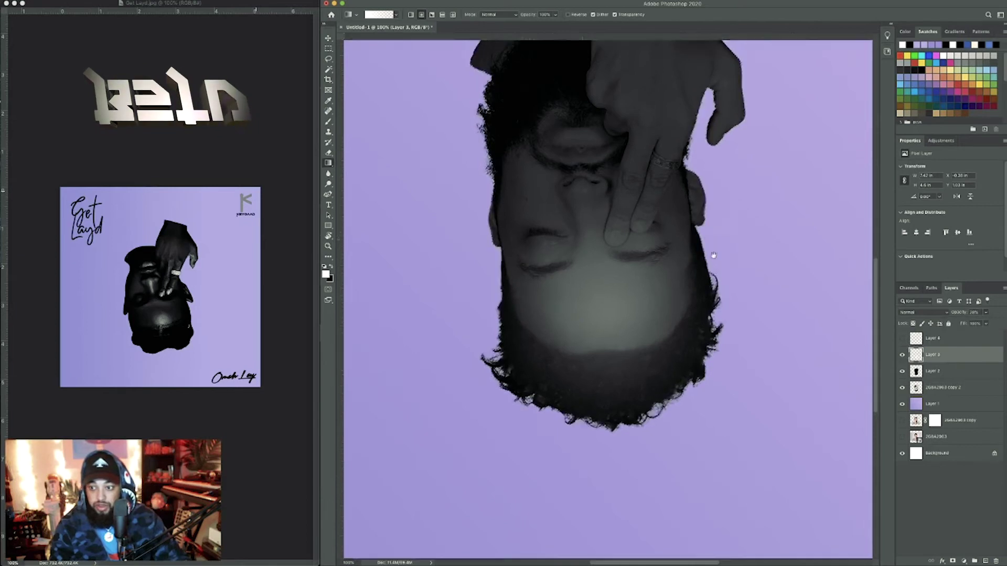
Try small and large white radial gradients over the mouth on Layer 3, undoing the attempts
scroll(713, 255, "up", 5)
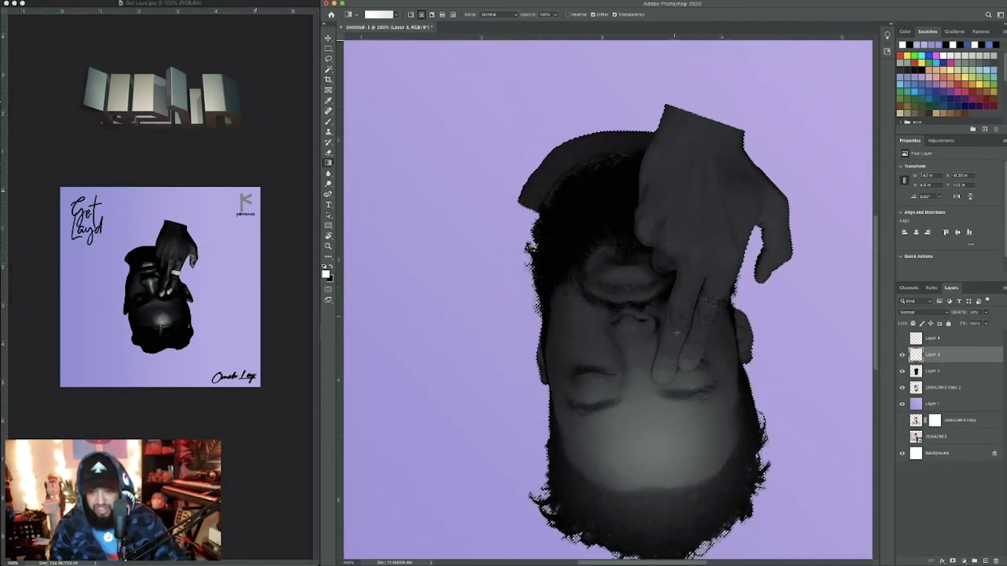
left_click_drag(629, 373, 637, 300)
left_click_drag(620, 266, 623, 289)
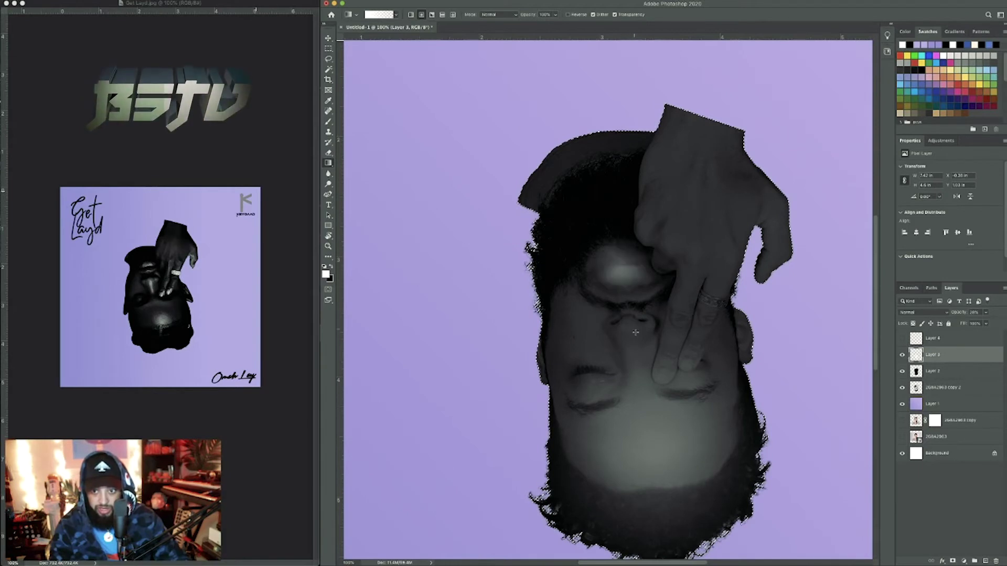
key("super+z")
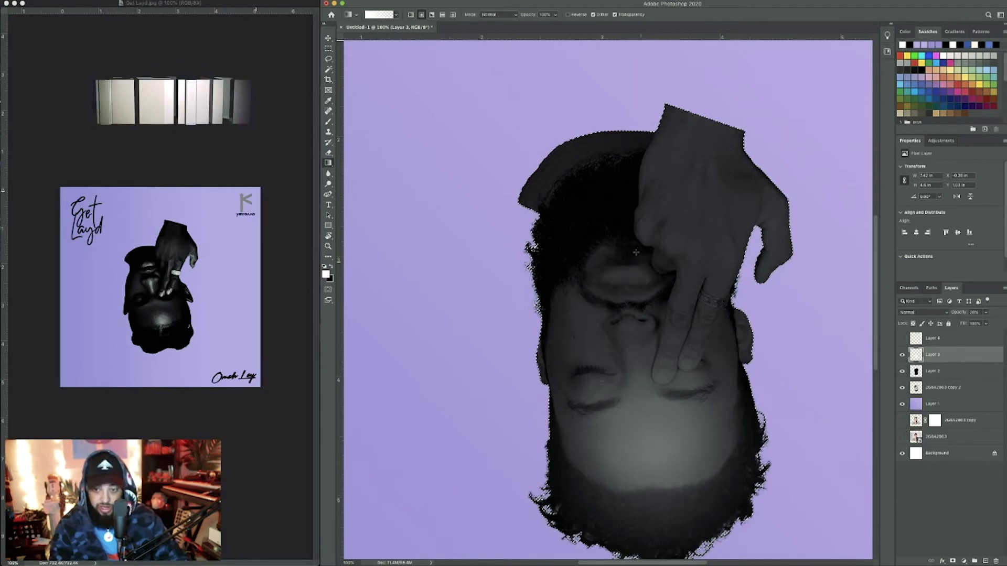
left_click_drag(624, 243, 627, 378)
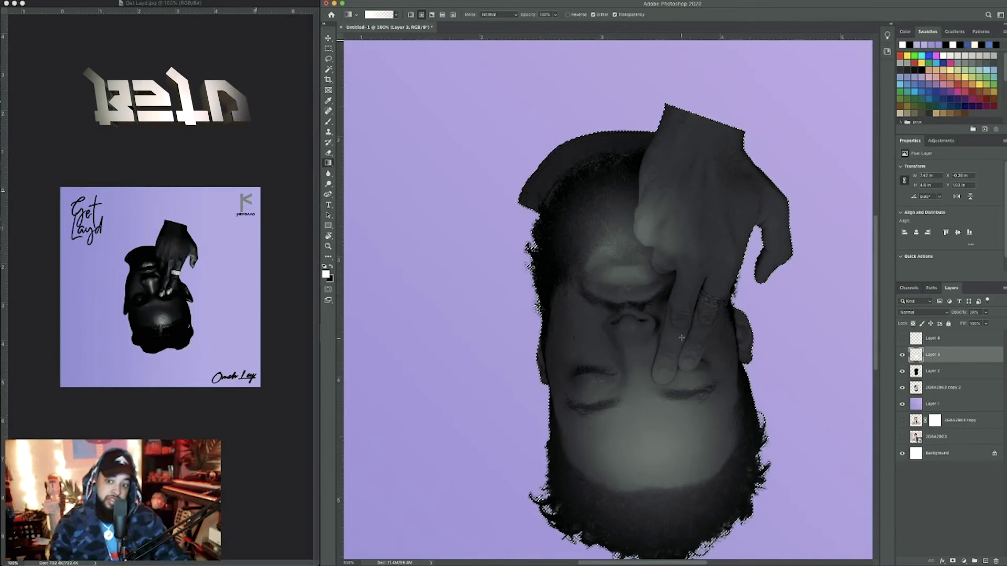
key("super+z")
left_click_drag(627, 255, 625, 378)
Duplicate the visible head-and-hand cut-out layer and activate a pen tool in Path mode for tracing the ring
key("super+equal")
key("super+equal")
key("w")
left_click_drag(943, 387, 985, 562)
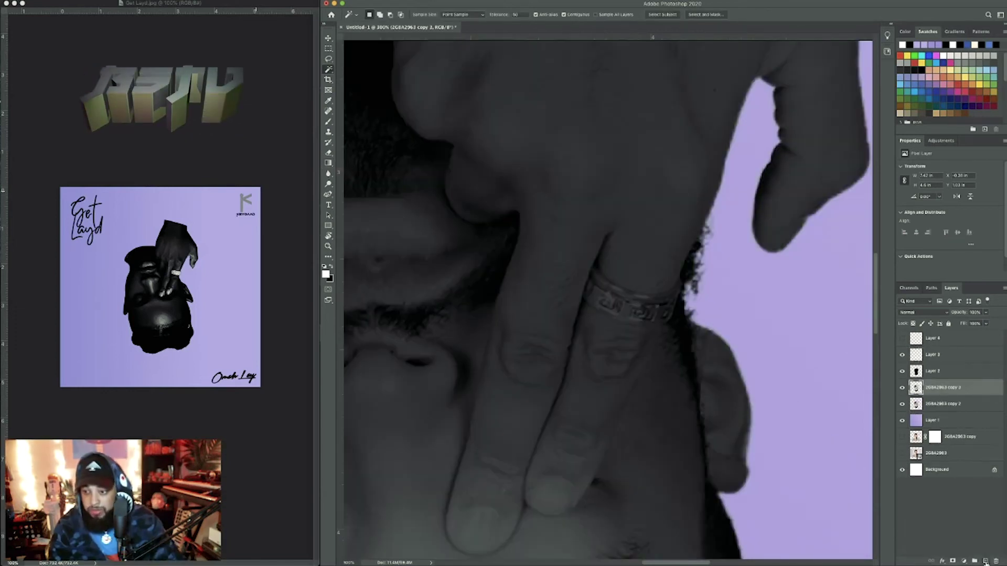
left_click(329, 59)
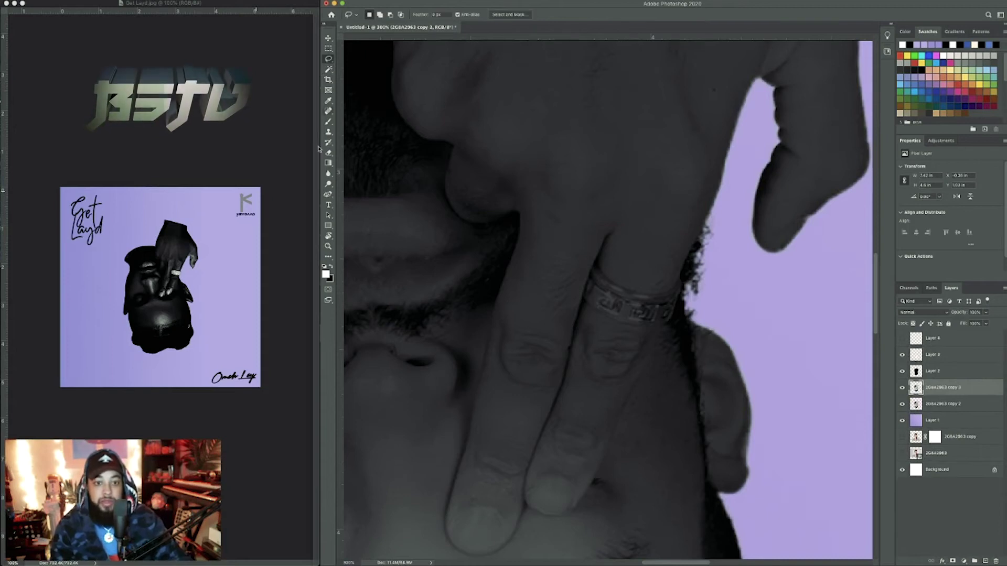
left_click(328, 194)
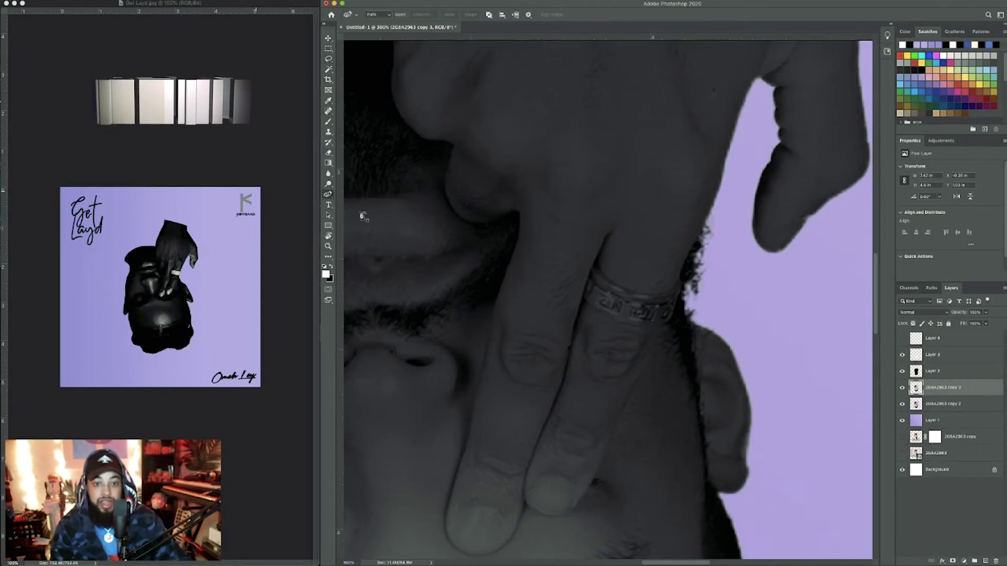